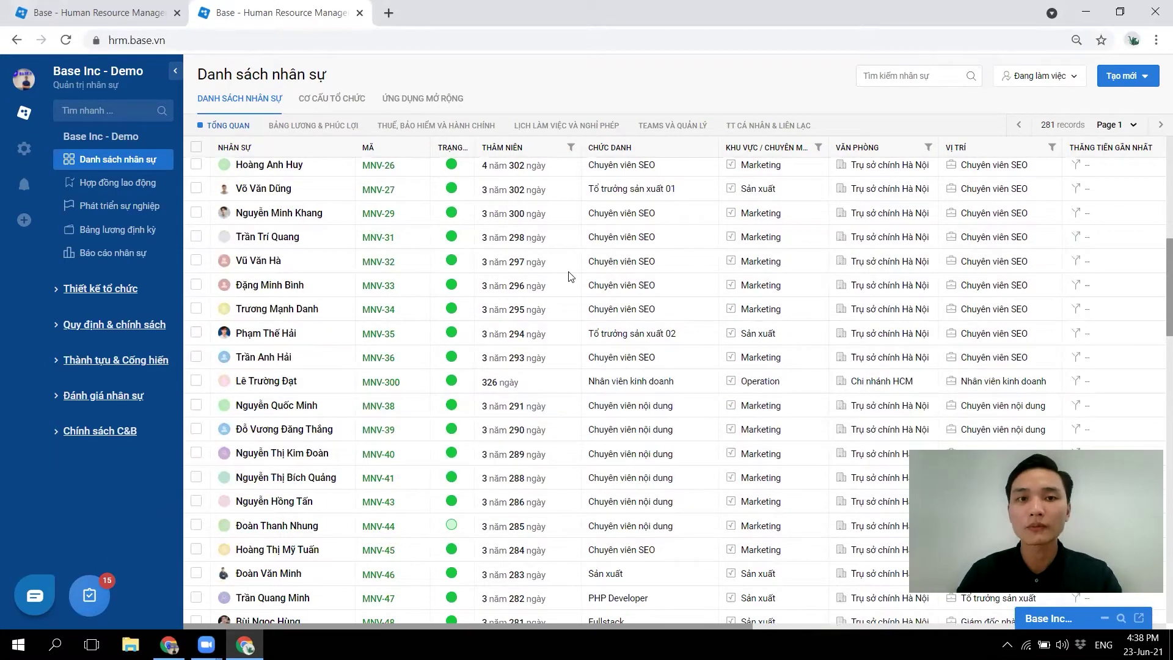
Review the employee list's views for salary and benefits, tax and insurance, work schedule and leave, teams, and personal contact information
scroll(568, 276, "up", 10)
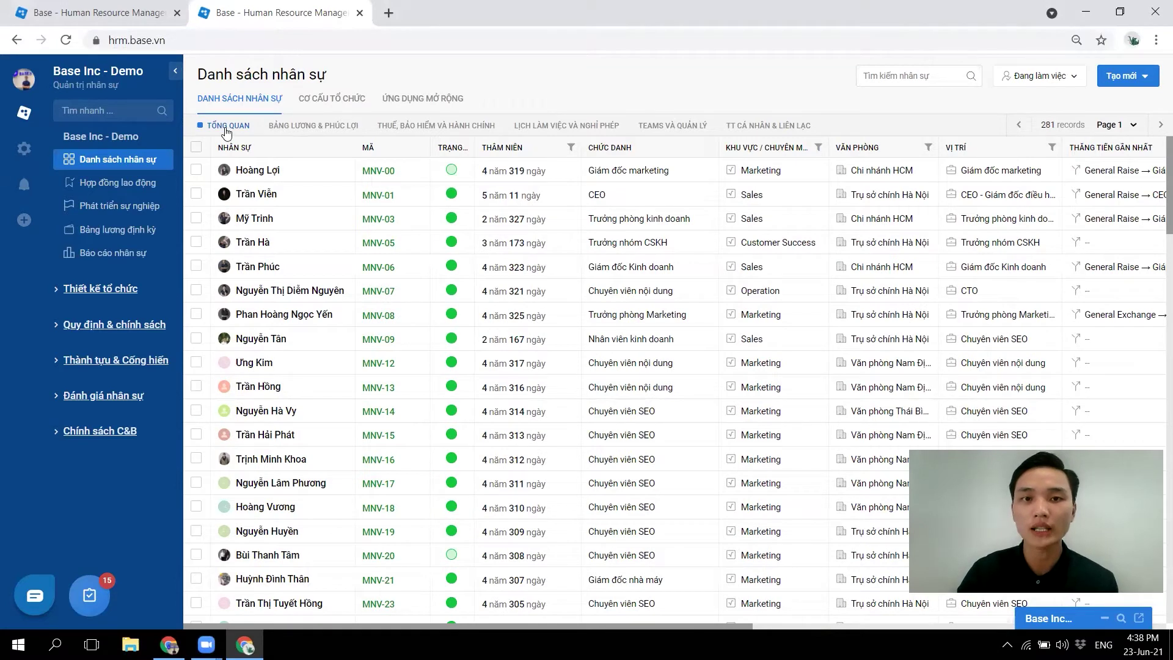
left_click(344, 169)
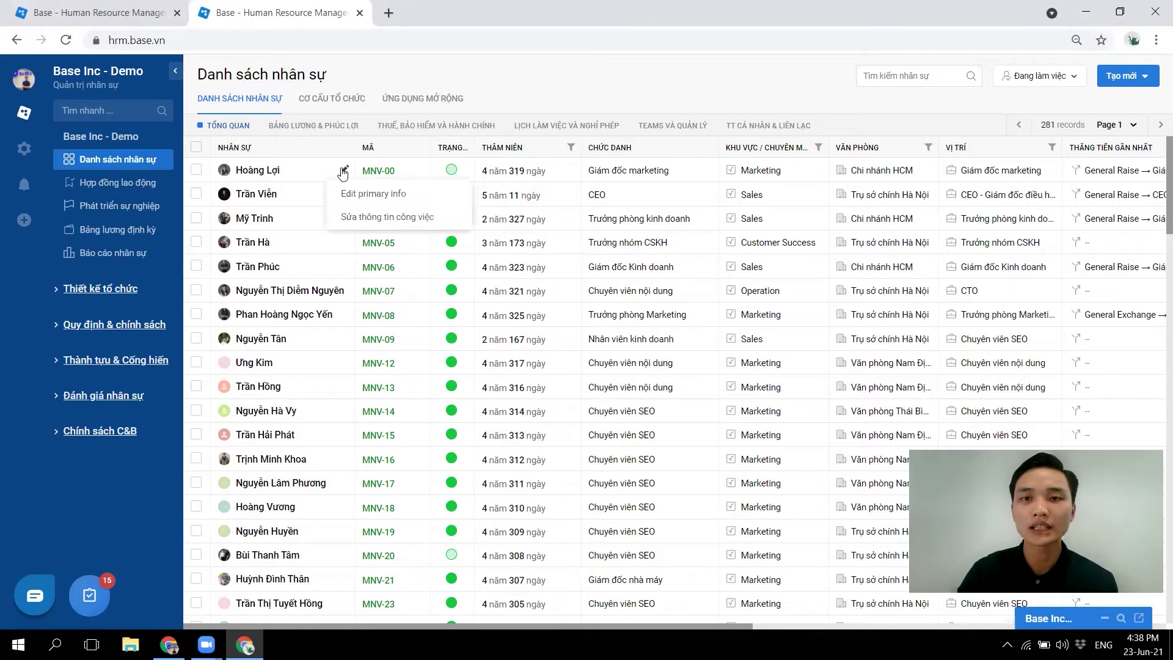
left_click(304, 126)
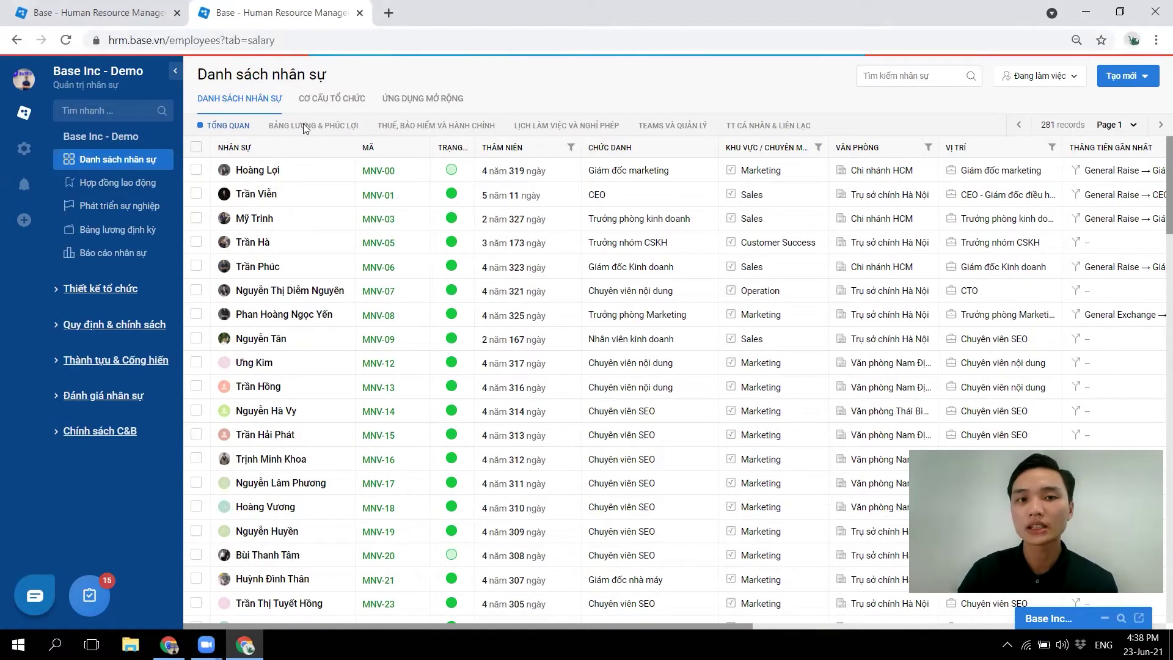
left_click(428, 121)
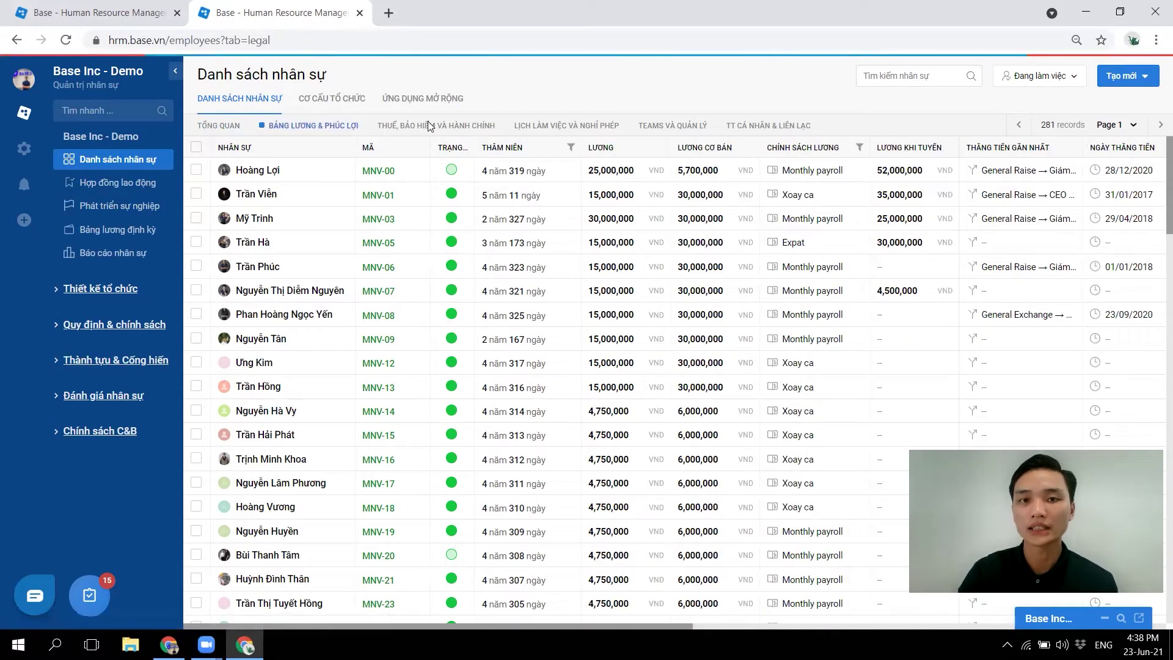
left_click(532, 126)
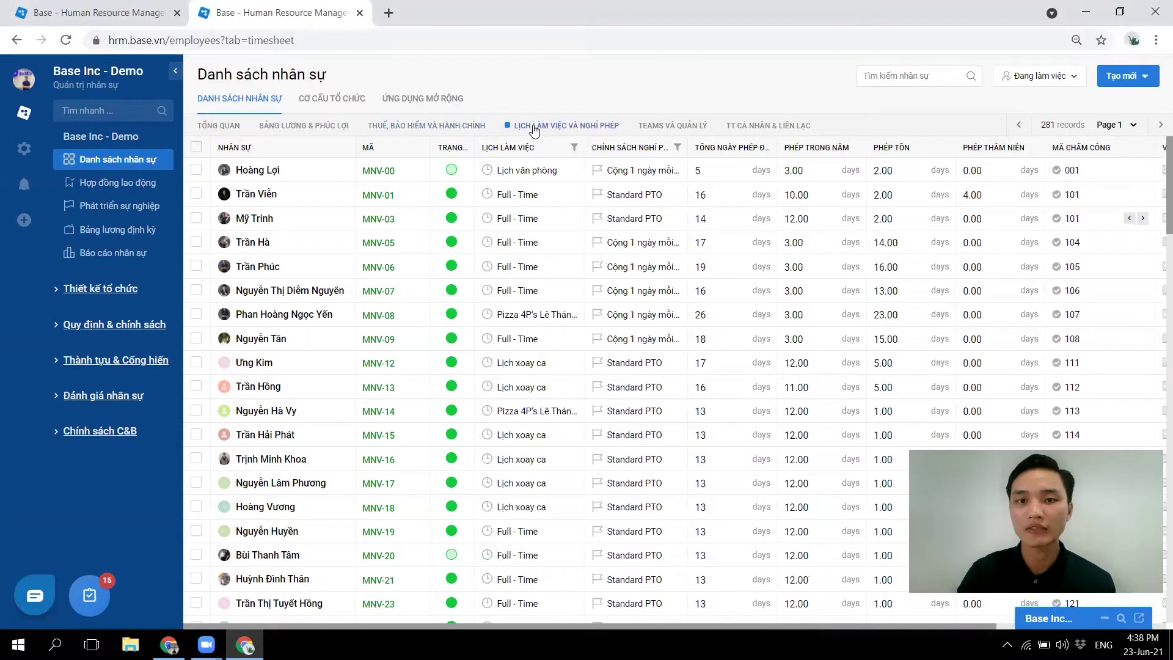
left_click(670, 125)
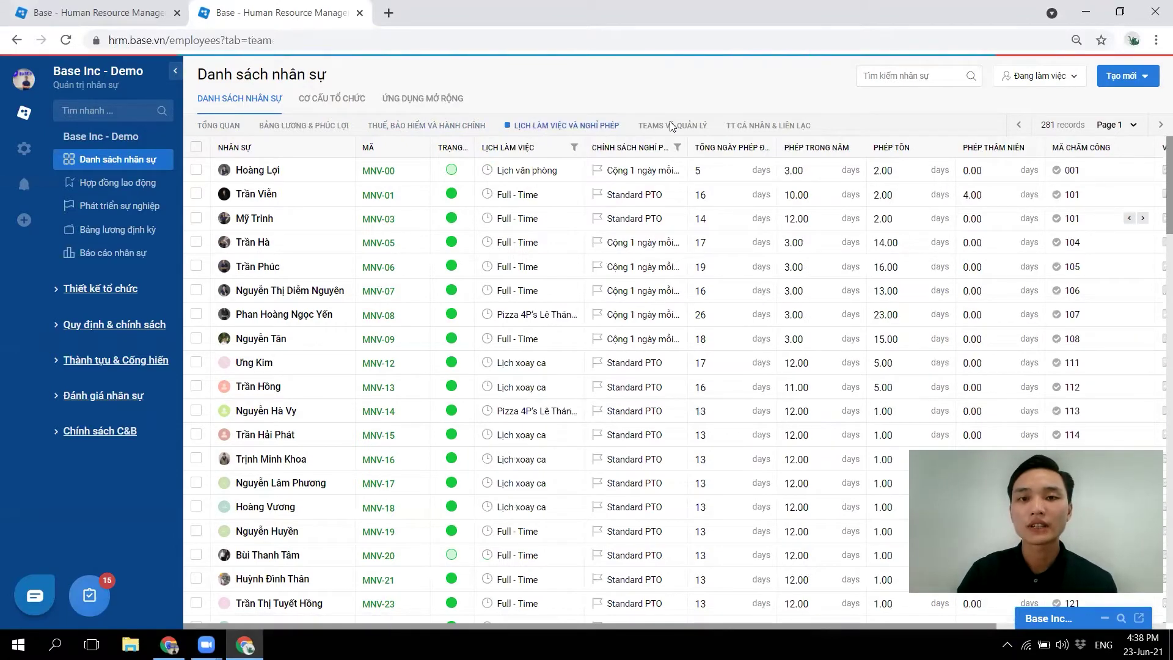
left_click(773, 123)
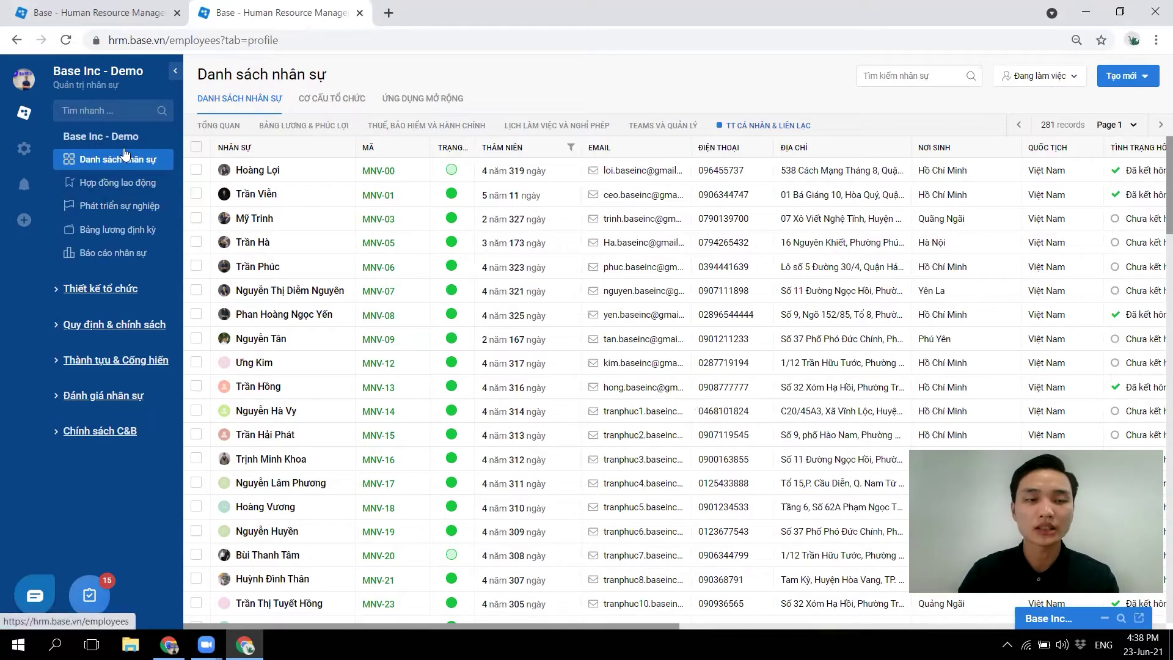
View the Phát triển sự nghiệp page, and look through the Executive reports in Báo cáo nhân sự
left_click(103, 208)
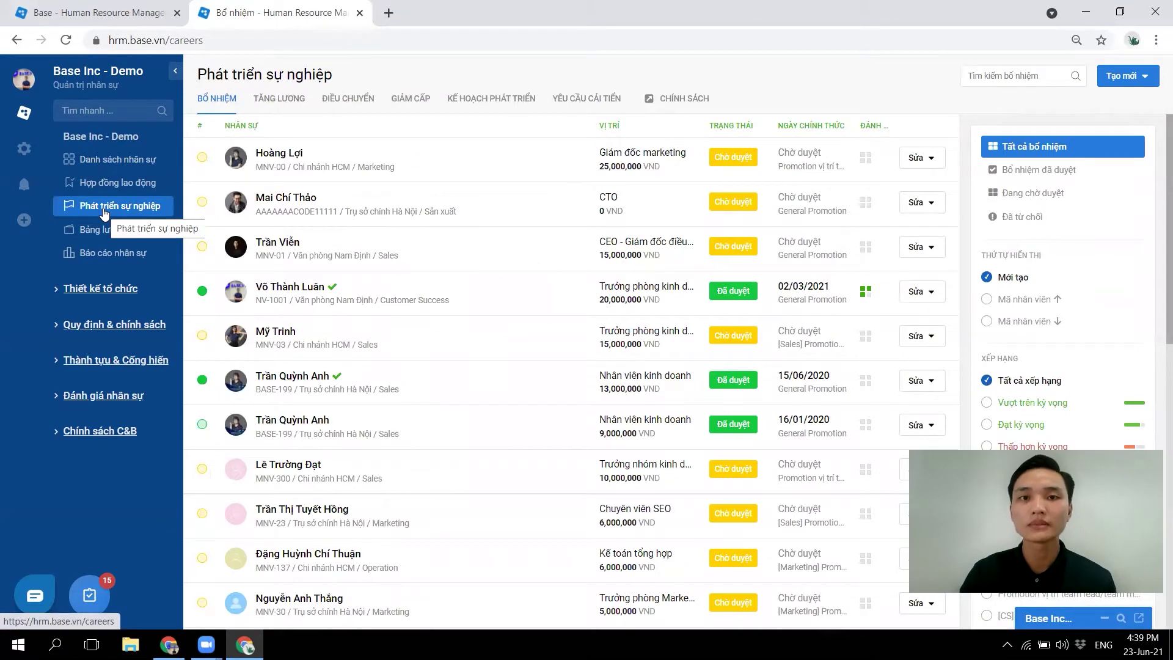
left_click(86, 255)
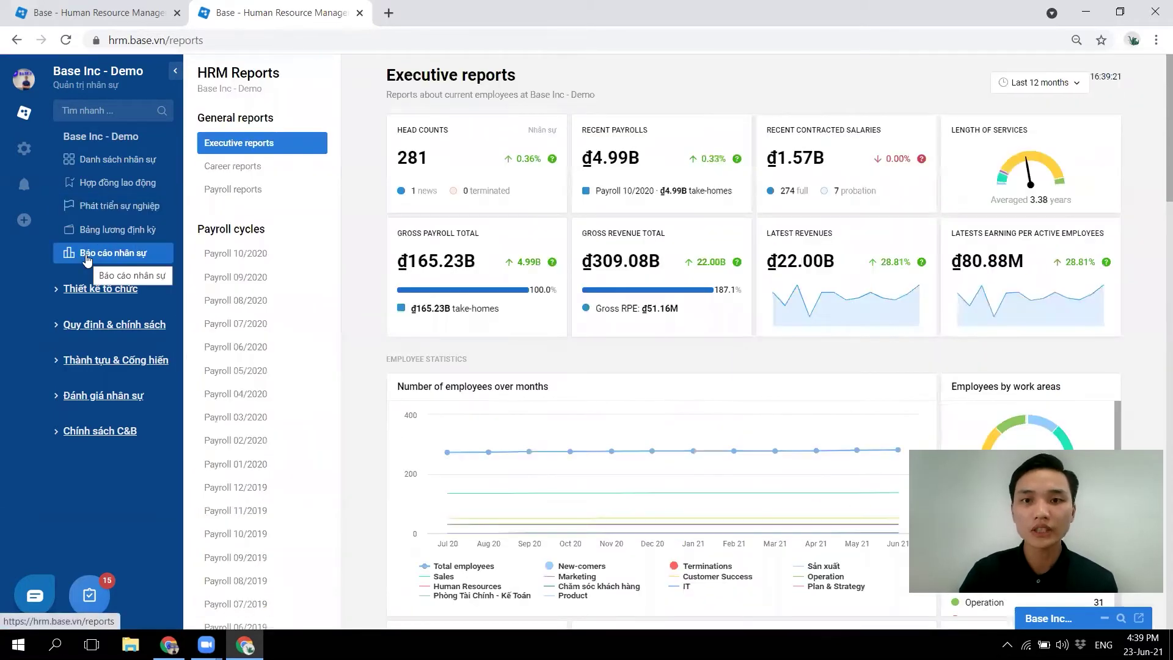
scroll(470, 394, "down", 6)
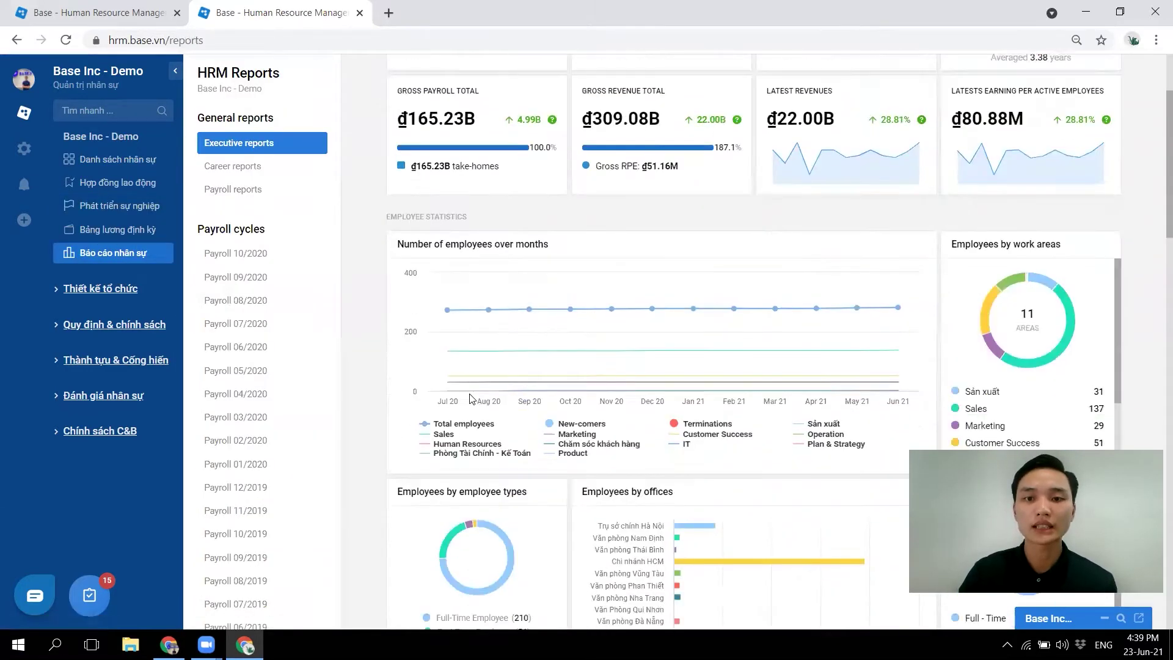
scroll(470, 394, "down", 14)
scroll(472, 399, "up", 9)
scroll(471, 399, "up", 11)
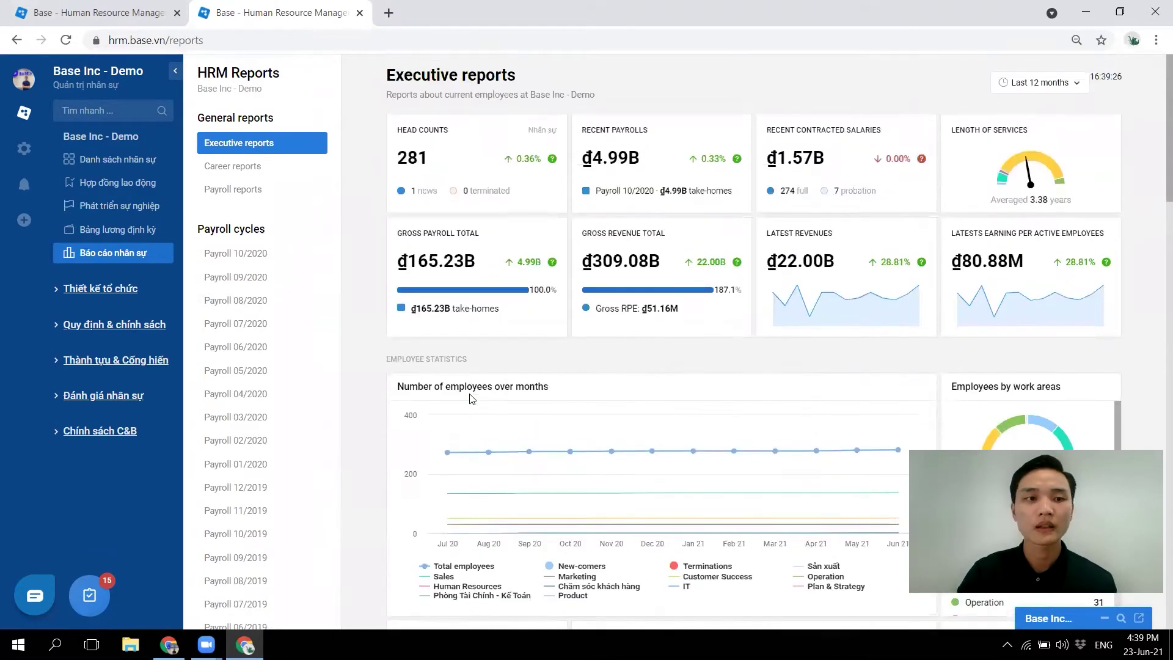
Expand the Thiết kế tổ chức, Quy định & chính sách and Thành tựu & Cống hiến groups and open the Bảng xếp hạng page
left_click(85, 293)
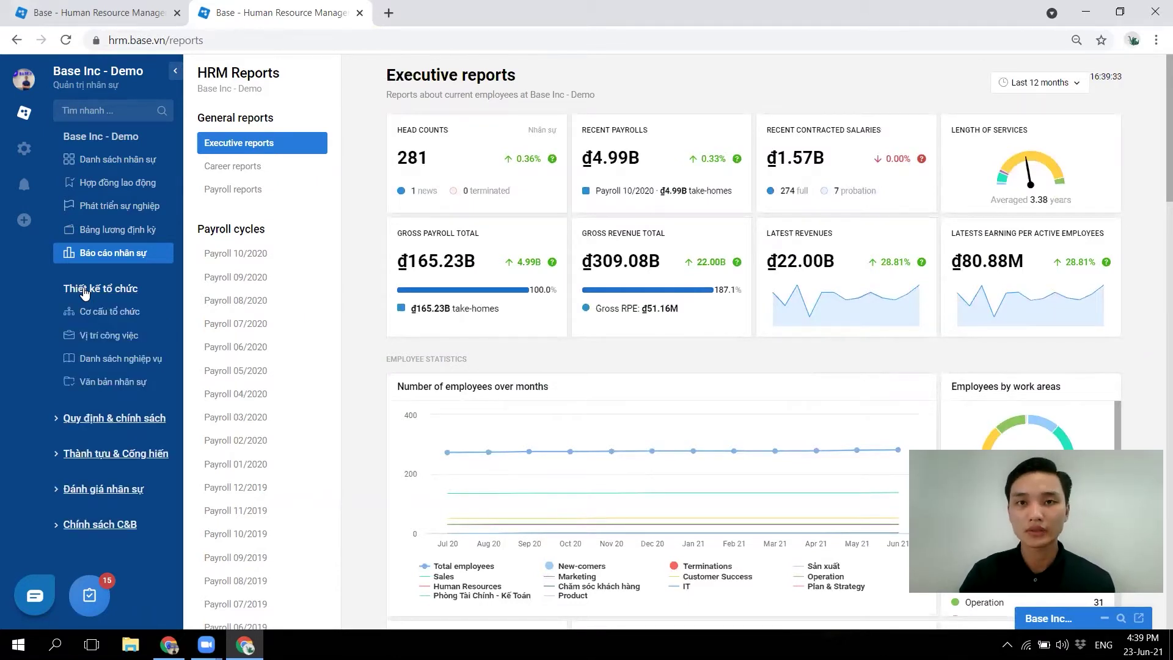
left_click(81, 420)
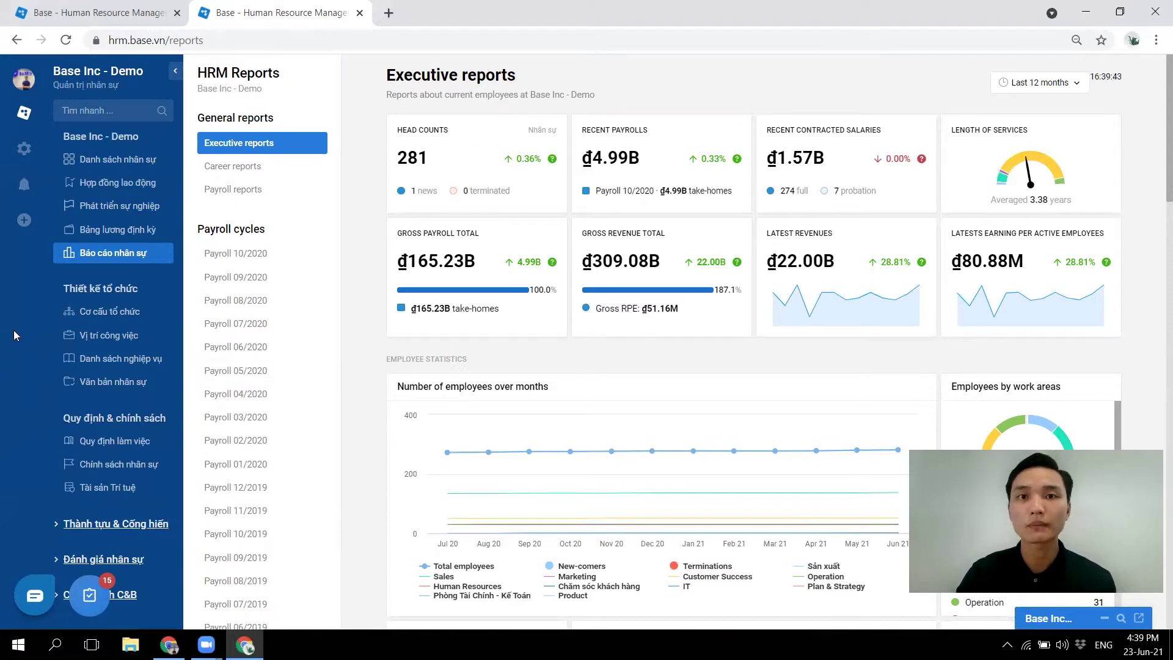
scroll(84, 354, "down", 1)
left_click(101, 473)
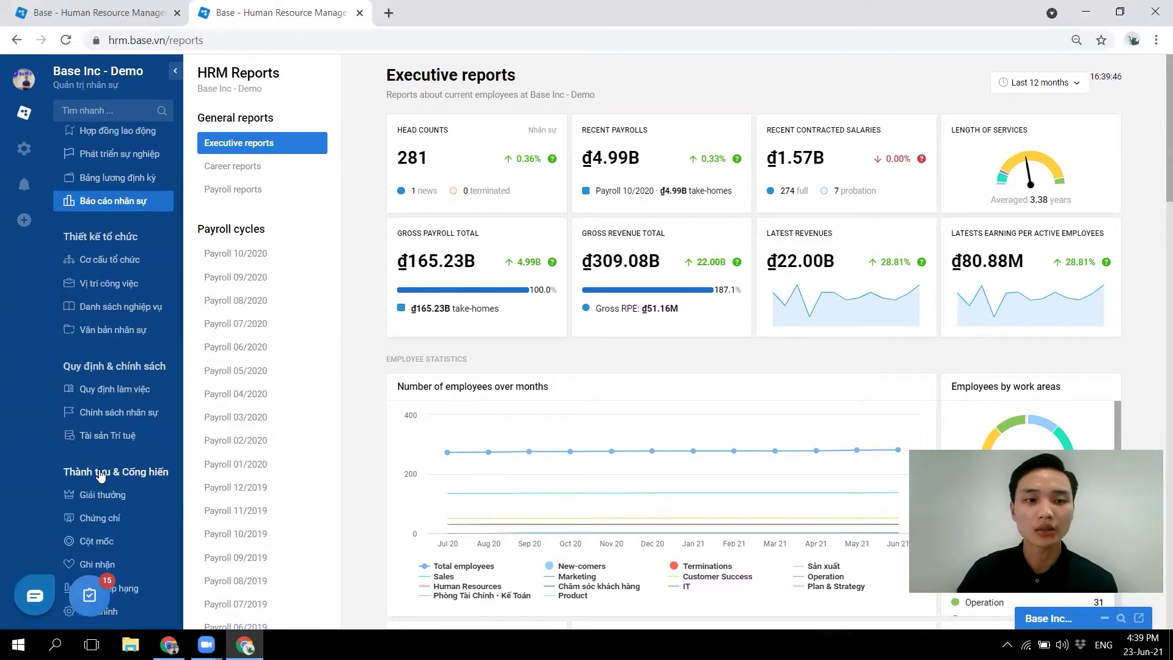
scroll(134, 482, "down", 3)
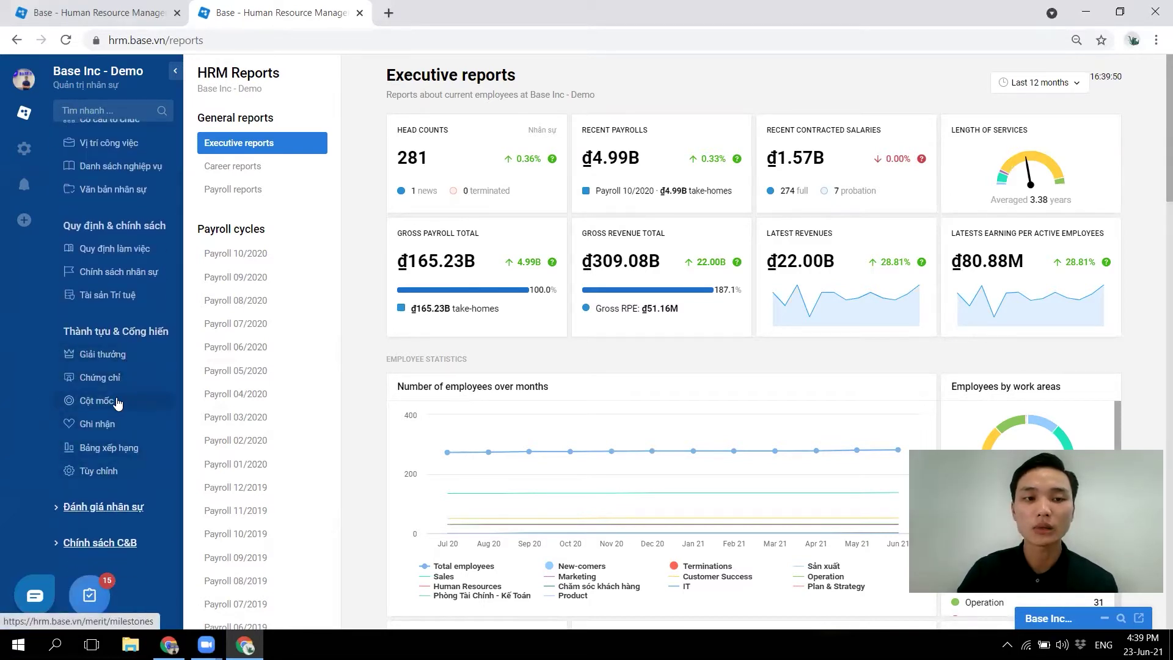
left_click(96, 455)
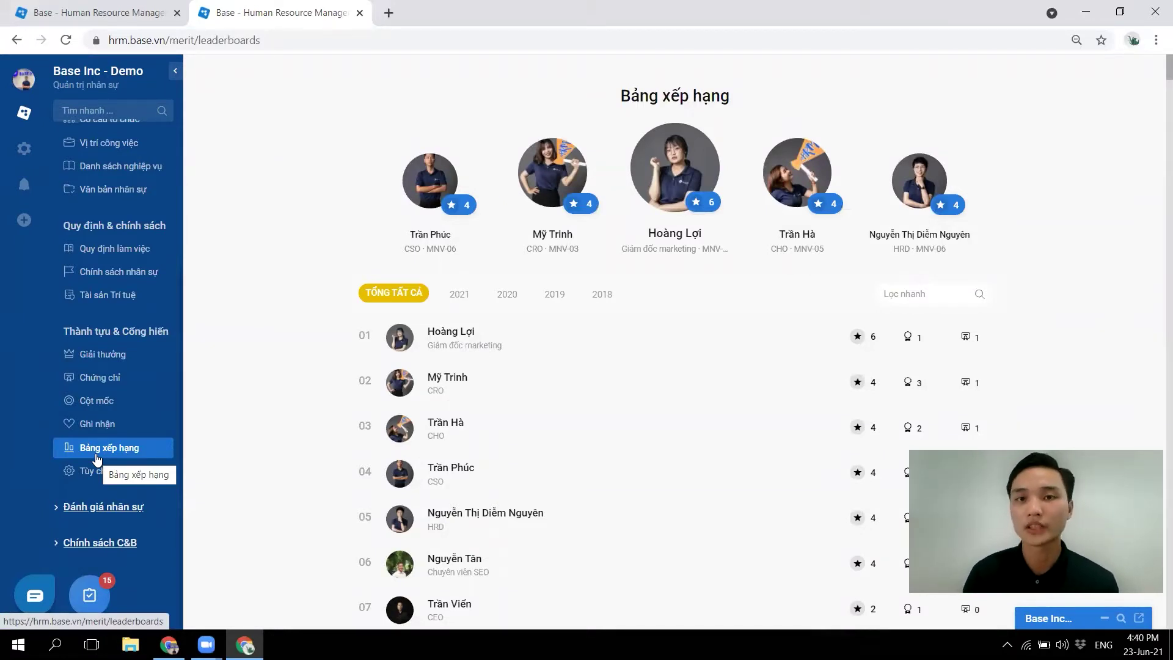
Expand the Đánh giá nhân sự and Chính sách C&B groups and look through their items
left_click(98, 507)
scroll(143, 511, "down", 2)
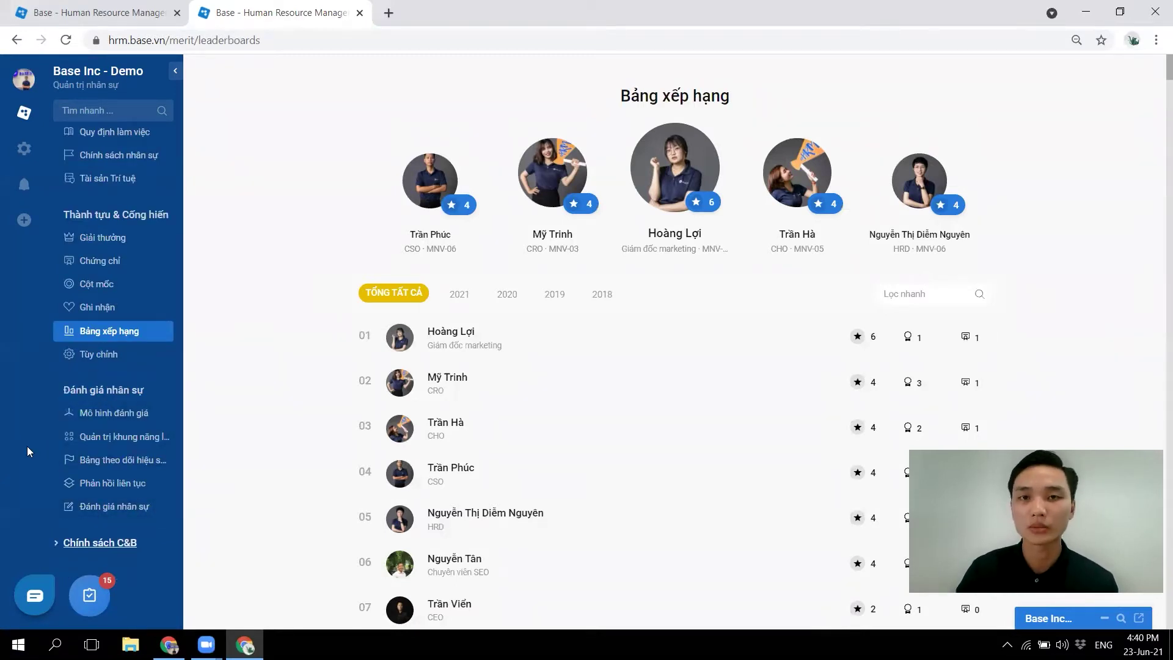
left_click(100, 542)
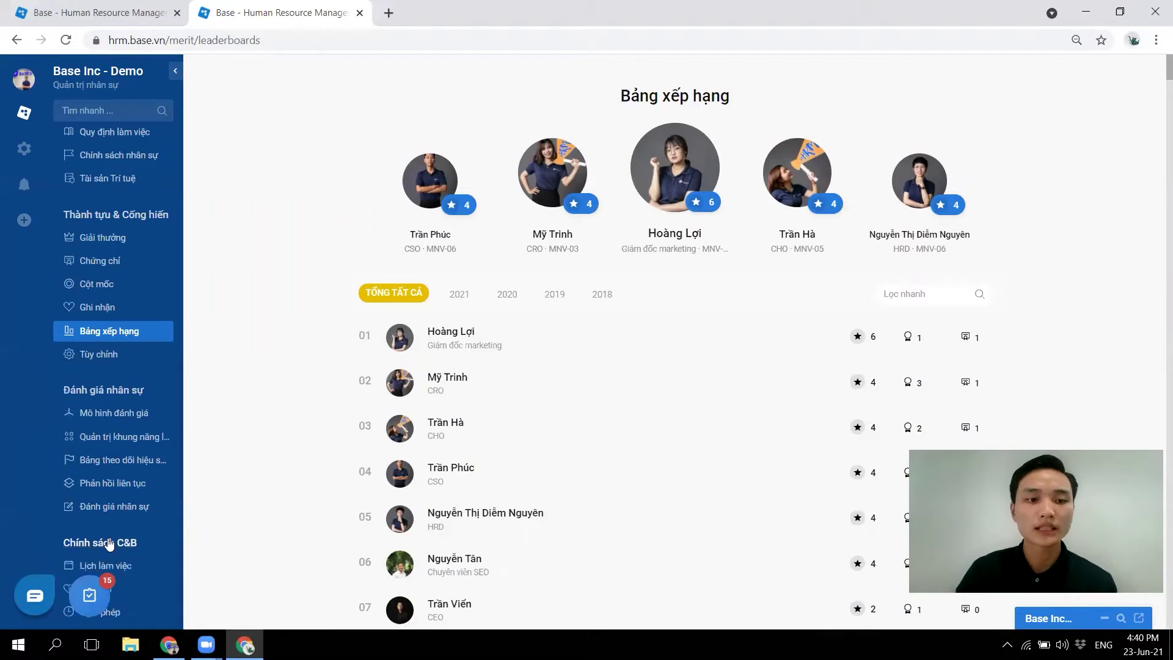
scroll(91, 519, "down", 2)
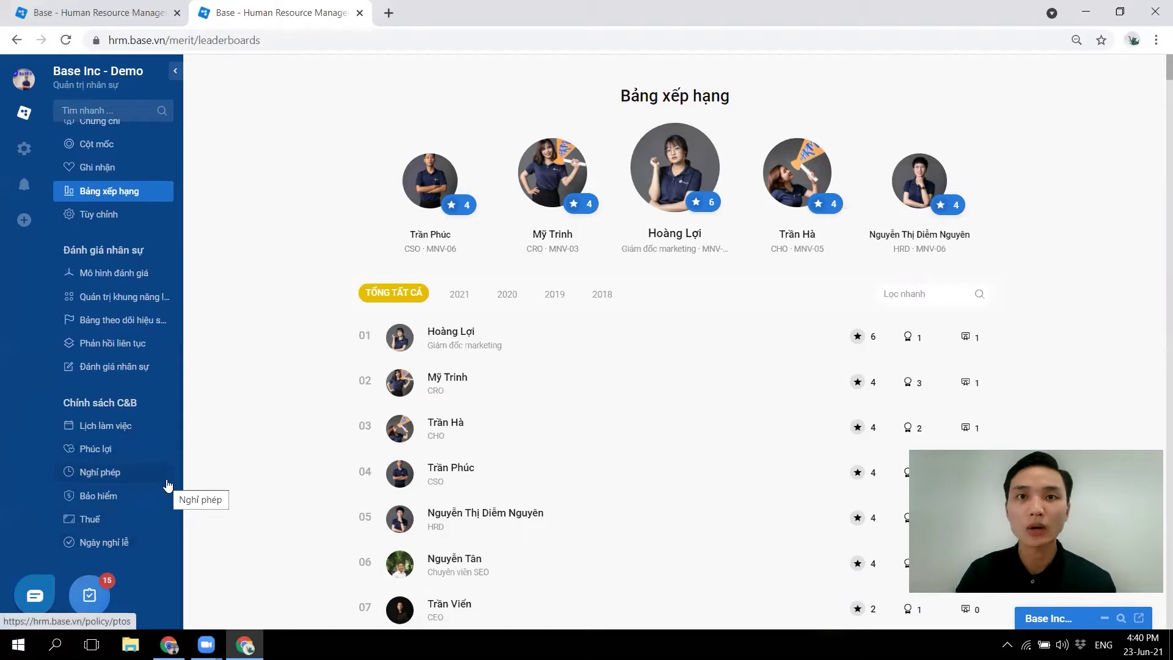
scroll(168, 484, "up", 7)
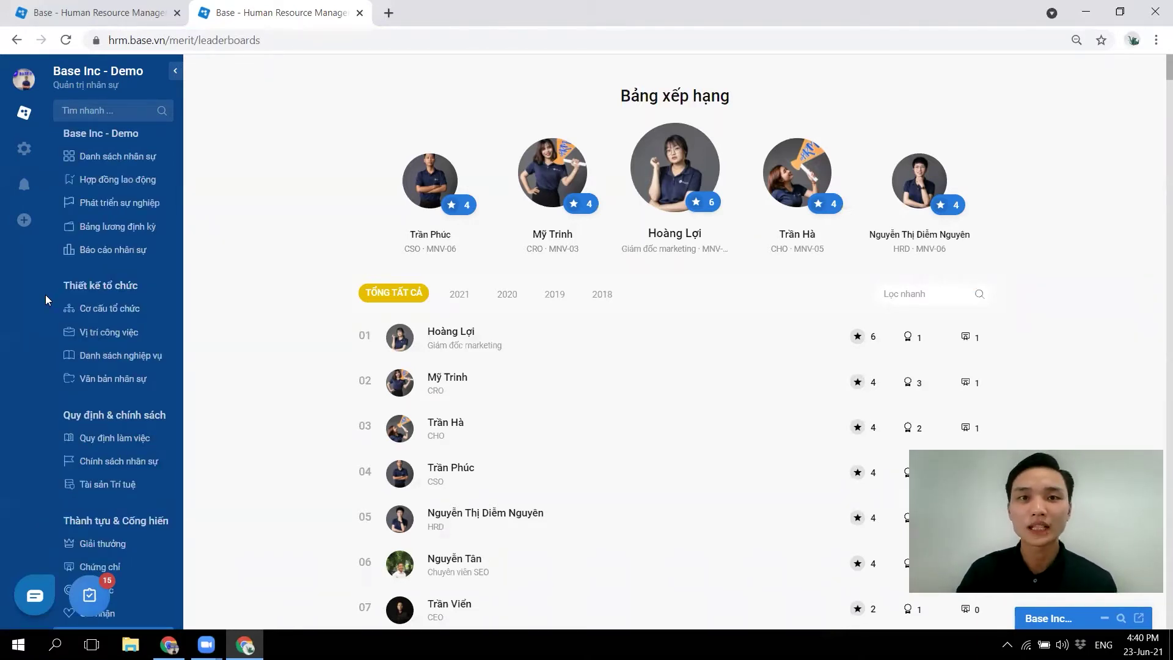
Return to the Danh sách nhân sự page and look across the overview table's columns
left_click(113, 158)
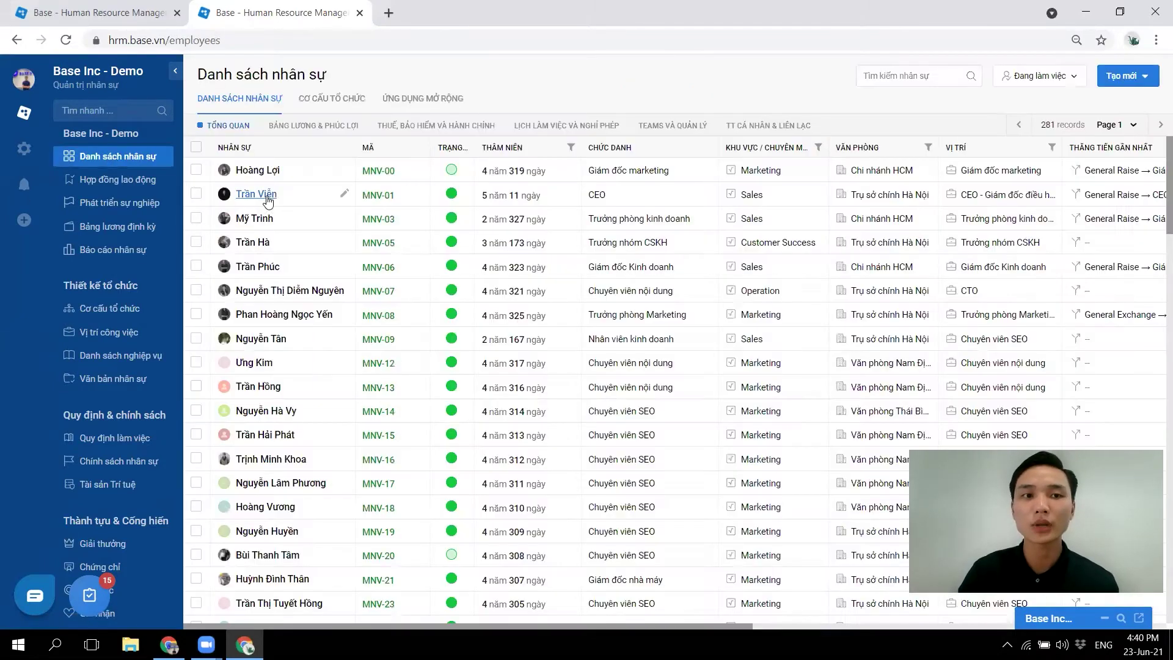
scroll(498, 390, "right", 5)
scroll(498, 390, "left", 5)
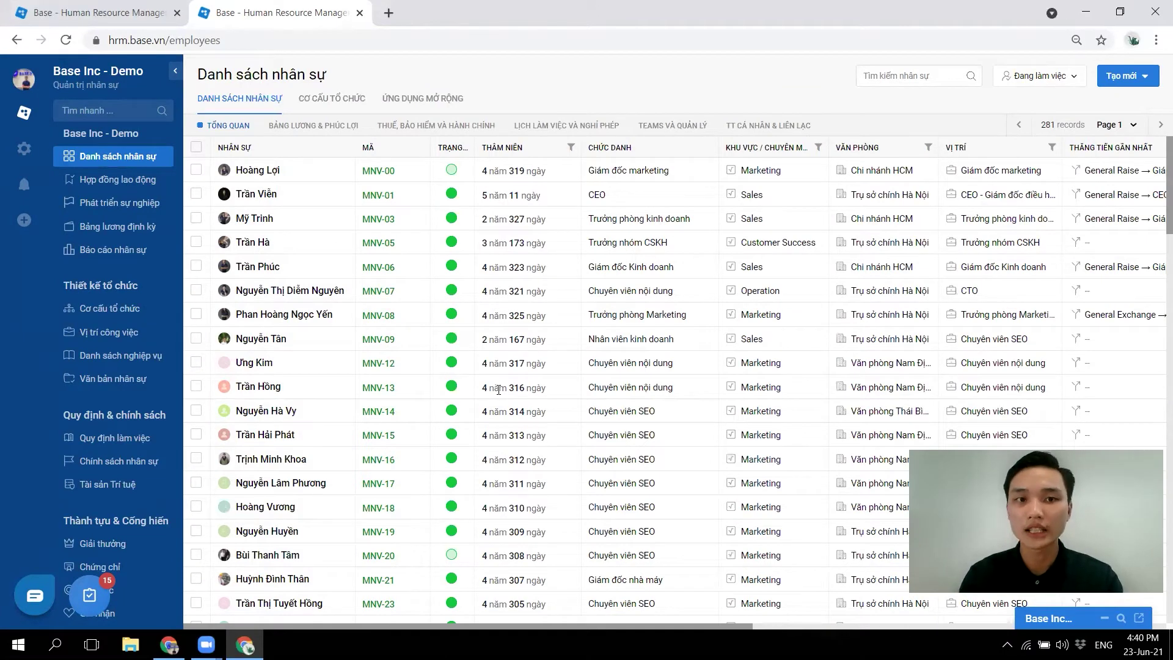
Switch to the Mẫu dữ liệu BASE HRM spreadsheet in Google Sheets and open the [Import] Danh sách nhân sự sheet
key("alt+Tab")
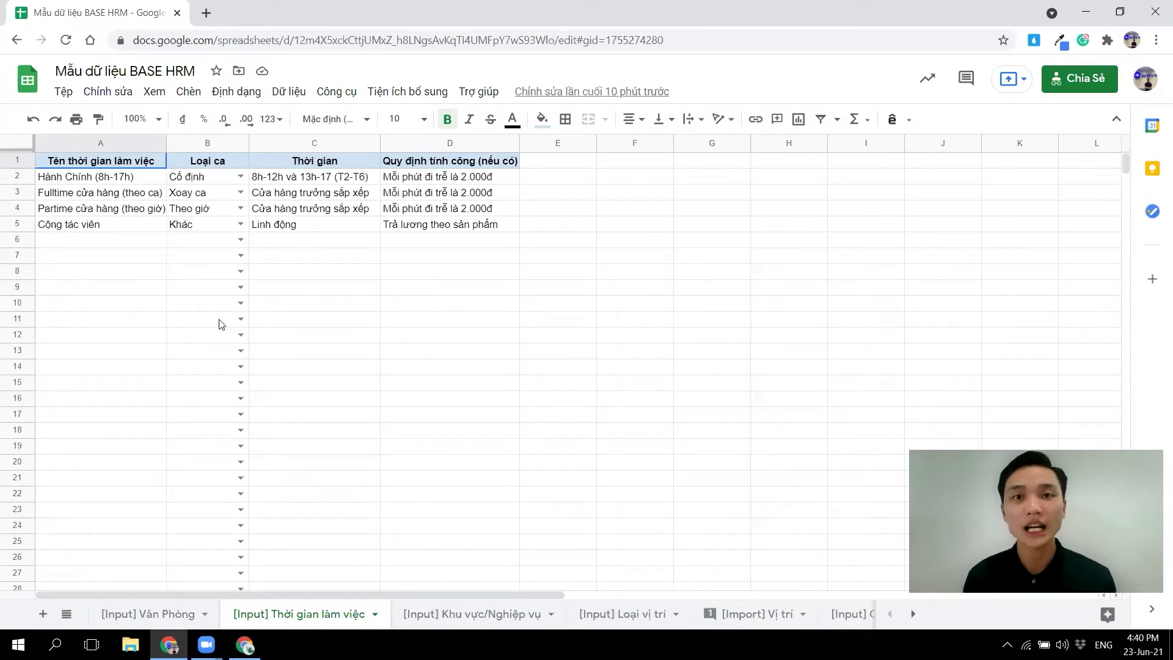
scroll(737, 620, "down", 3)
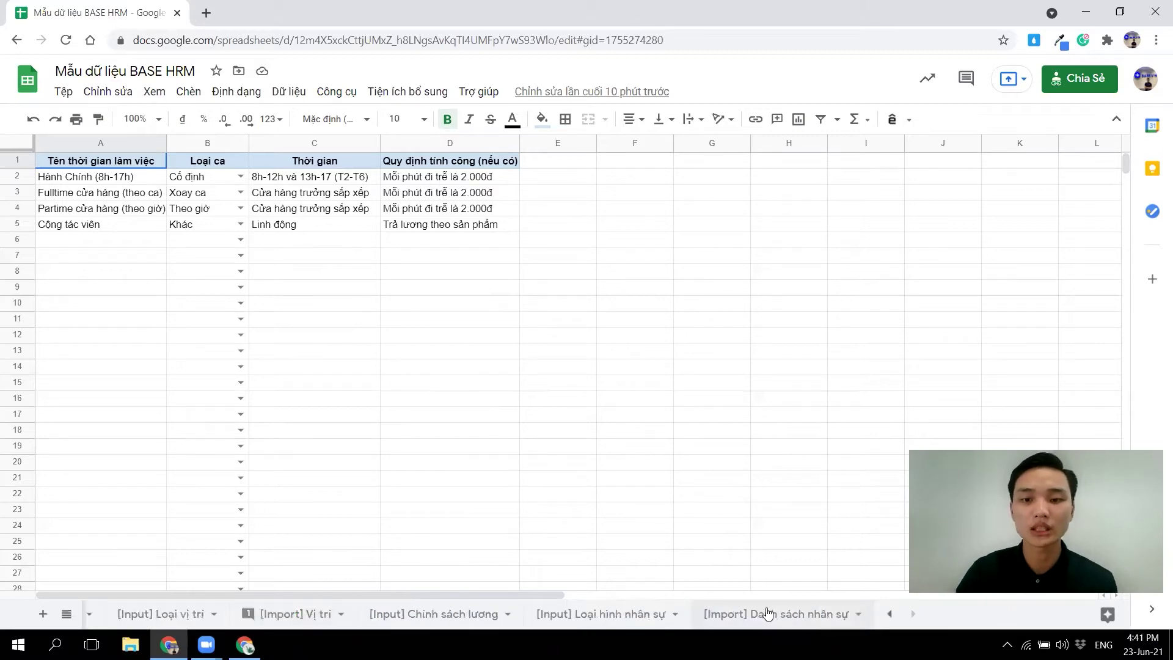
left_click(797, 617)
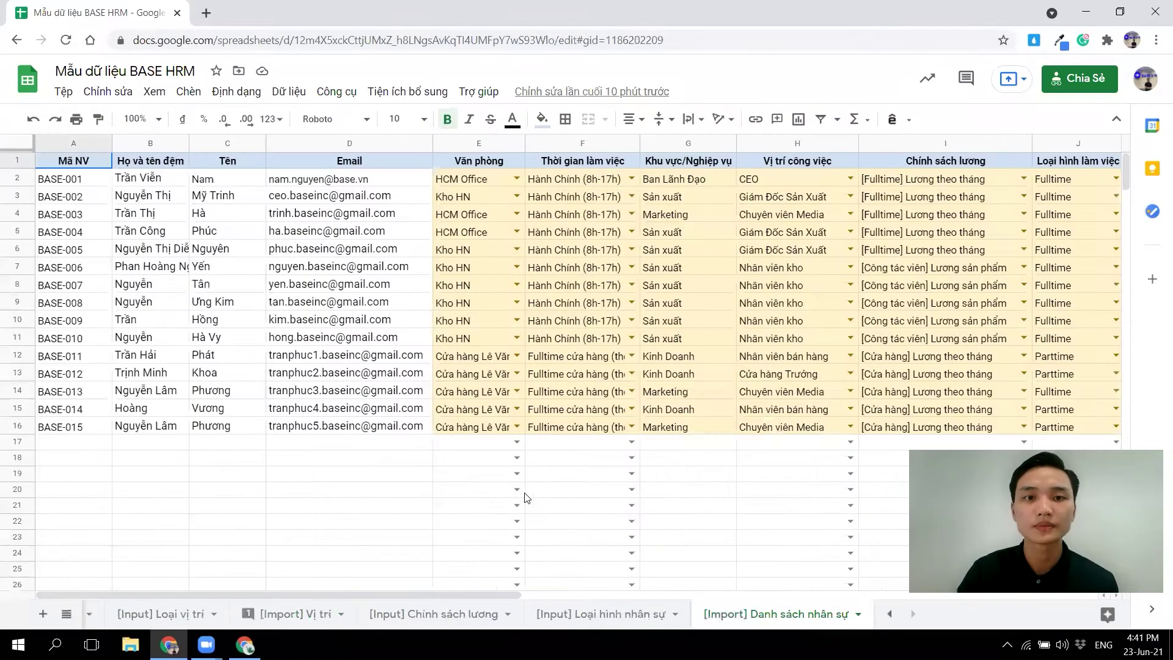
Examine all employee data columns along the BASE-002 row, returning to the Mã NV column
left_click(60, 196)
key("Right")
key("Right")
key("Right")
key("Right")
key("Right")
key("Right")
key("Right")
key("Right")
key("Right")
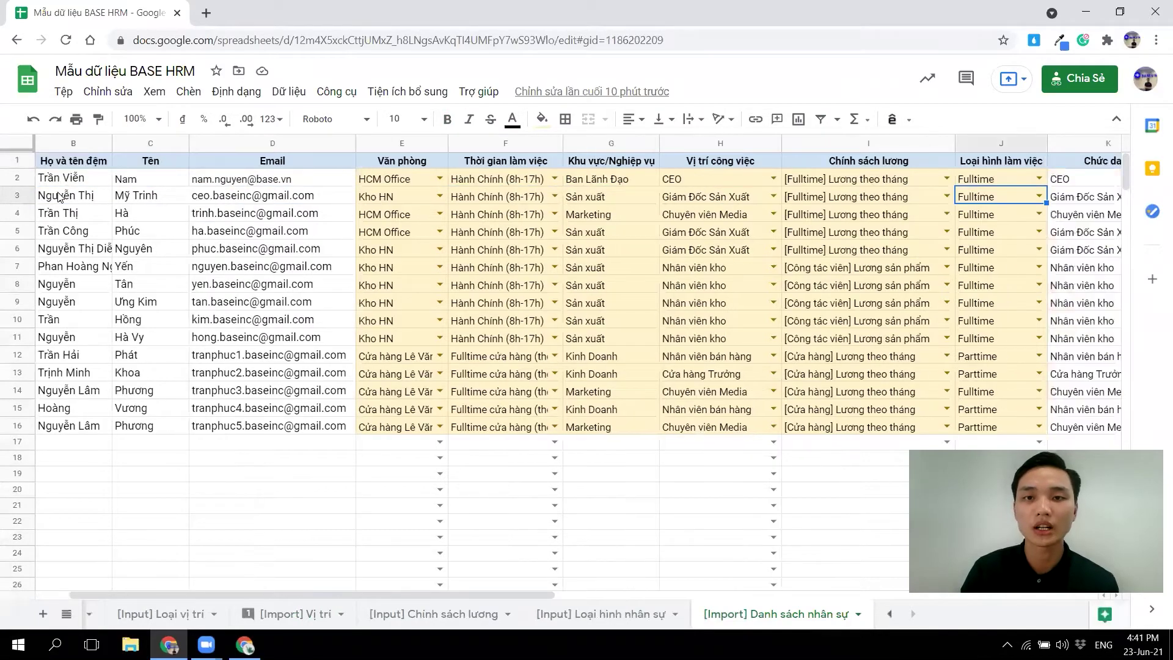
key("Right")
key("Right")
key("Right")
key("Right")
key("Right")
key("Right")
key("Right")
key("Right")
key("Right")
key("Right")
key("Left")
key("Left")
key("Left")
key("Left")
key("Left")
key("Left")
key("Left")
key("Left")
key("Left")
key("Left")
key("Left")
key("Left")
key("Left")
key("Left")
key("Left")
key("Left")
key("Left")
key("Left")
key("Left")
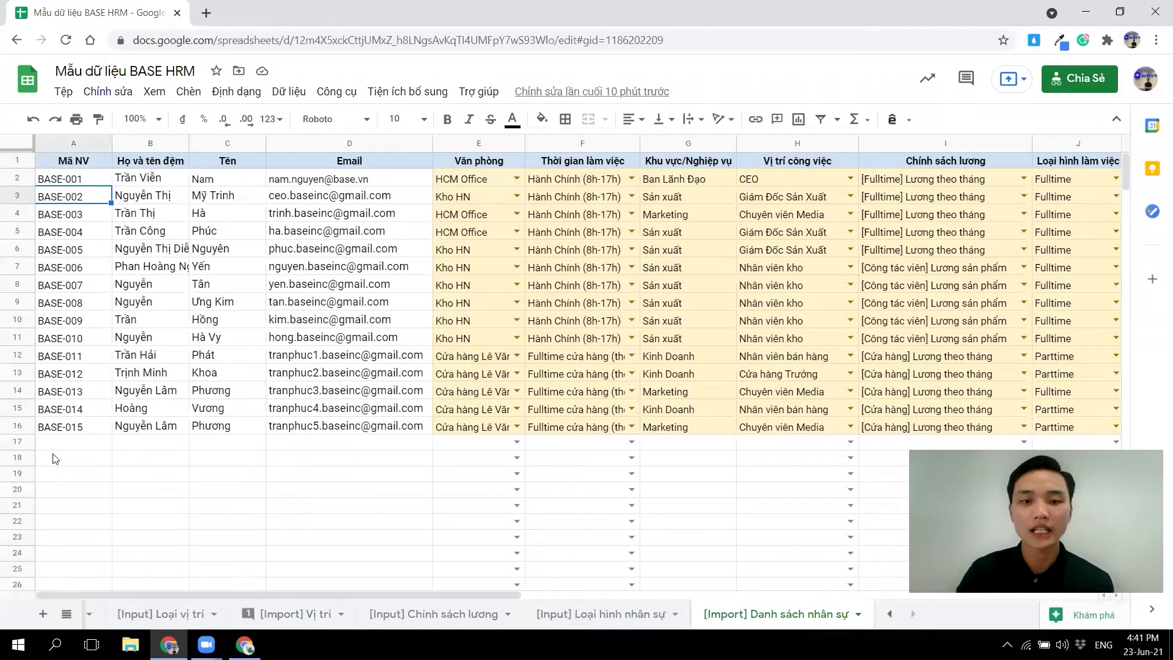
Open the [Input] Văn Phòng sheet and examine its office name, address, phone number and email columns
scroll(196, 611, "up", 3)
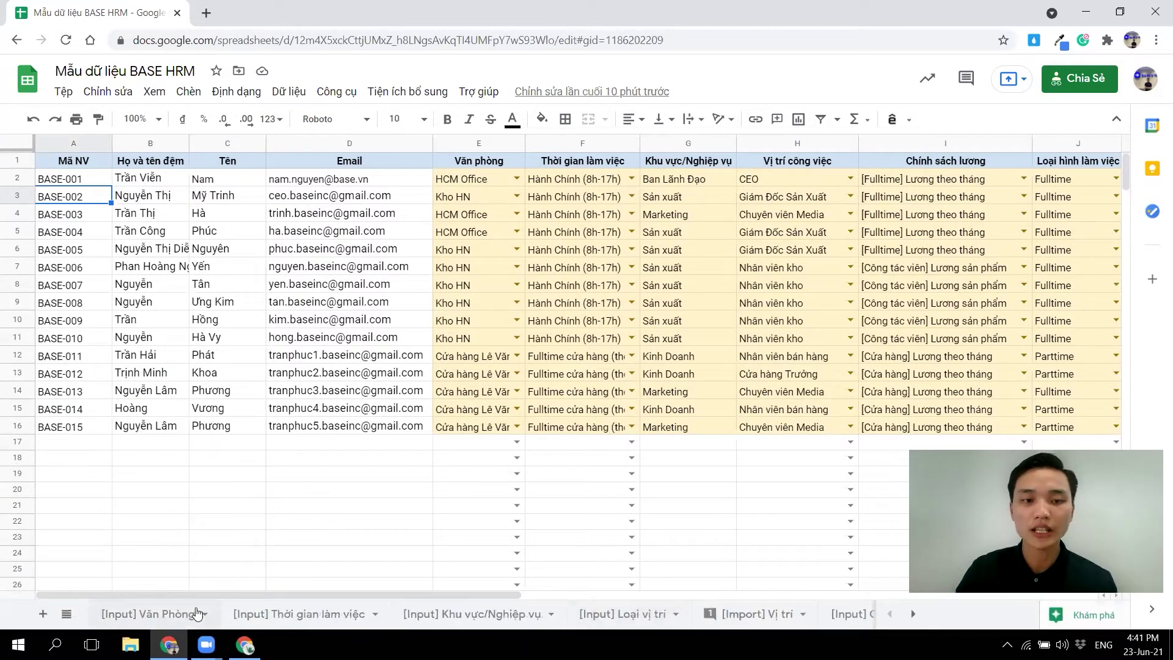
left_click(135, 614)
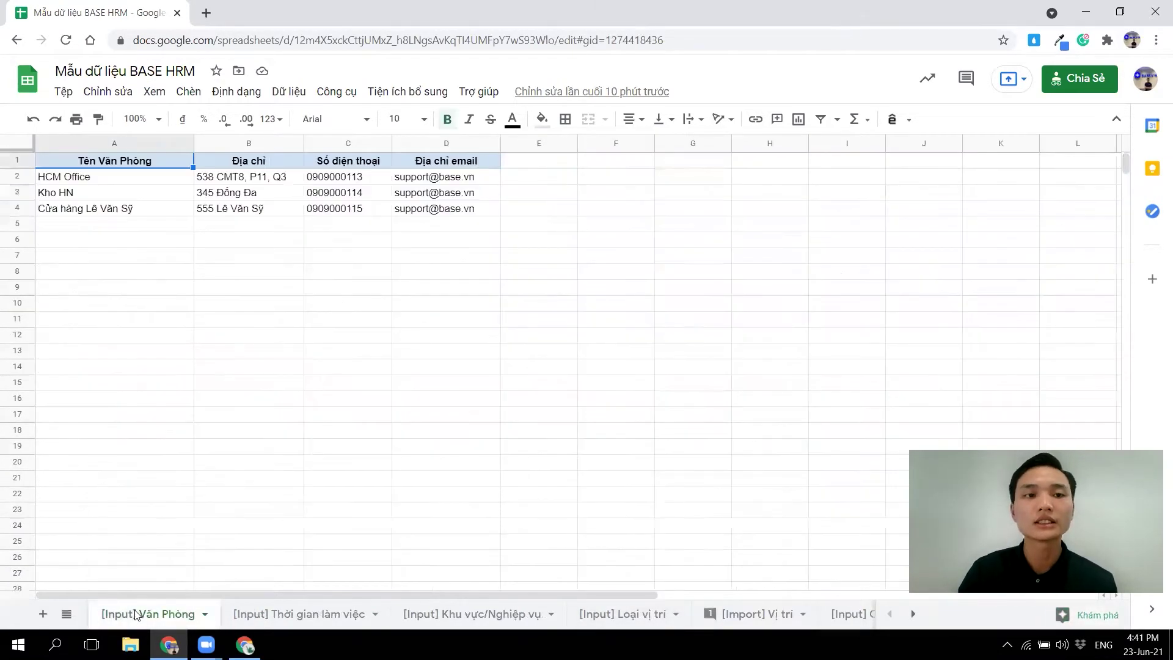
left_click(120, 230)
key("Right")
key("Right")
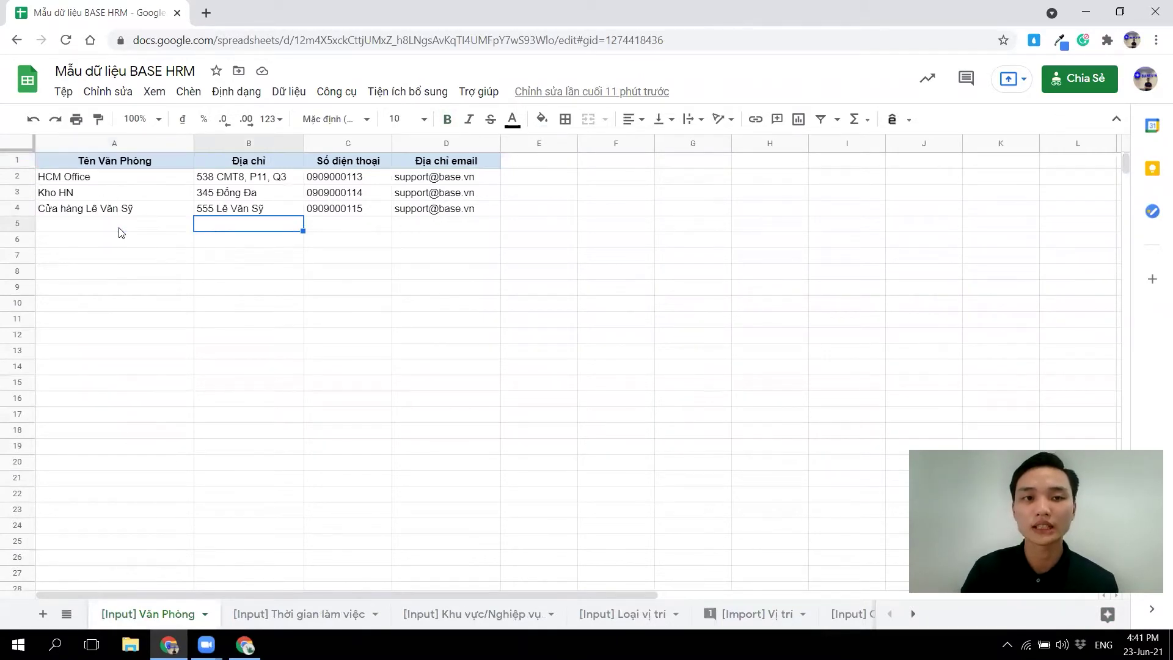
key("Right")
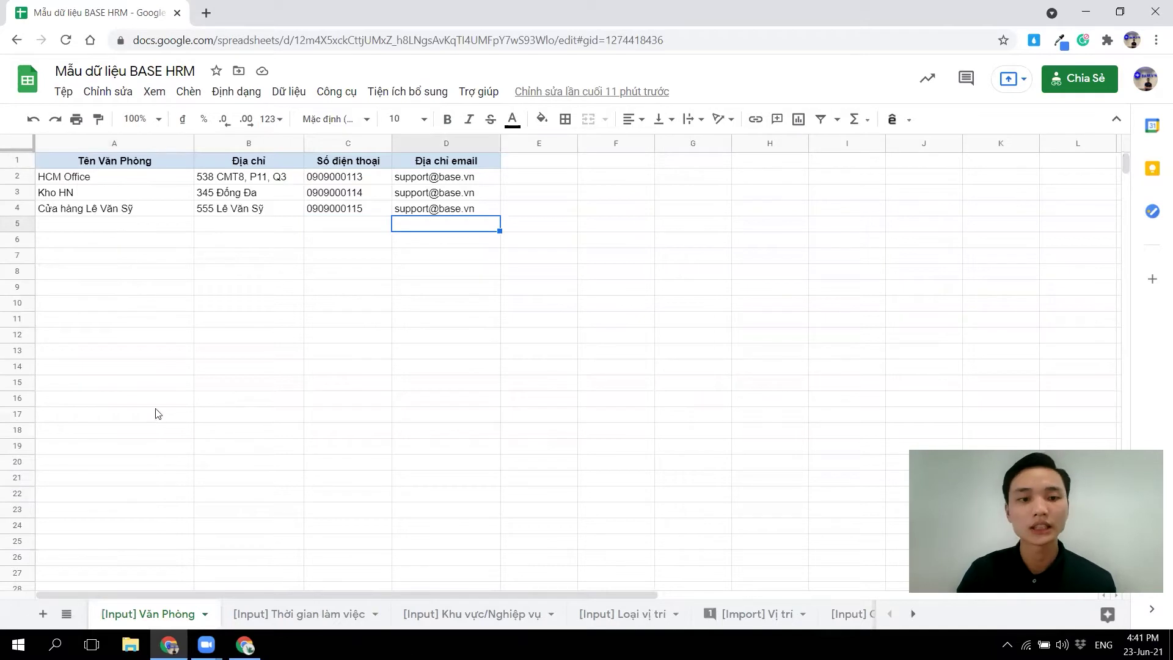
Open the [Input] Thời gian làm việc sheet and examine each working-time entry from Hành Chính (8h-17h) to Cộng tác viên
left_click(294, 612)
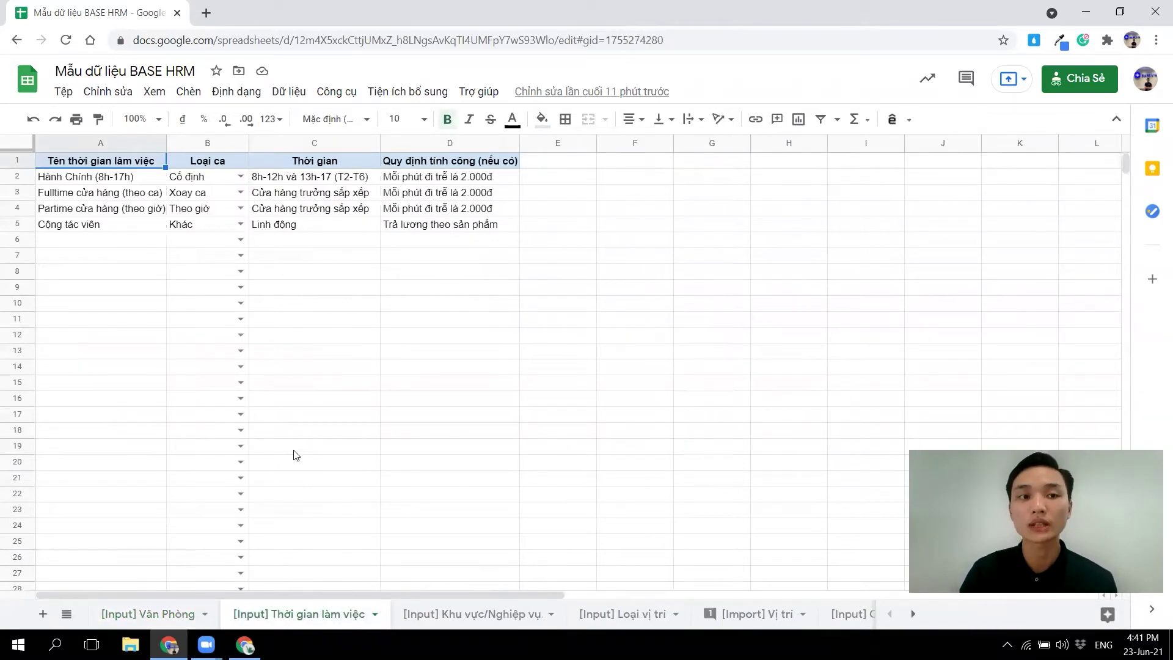
left_click(80, 246)
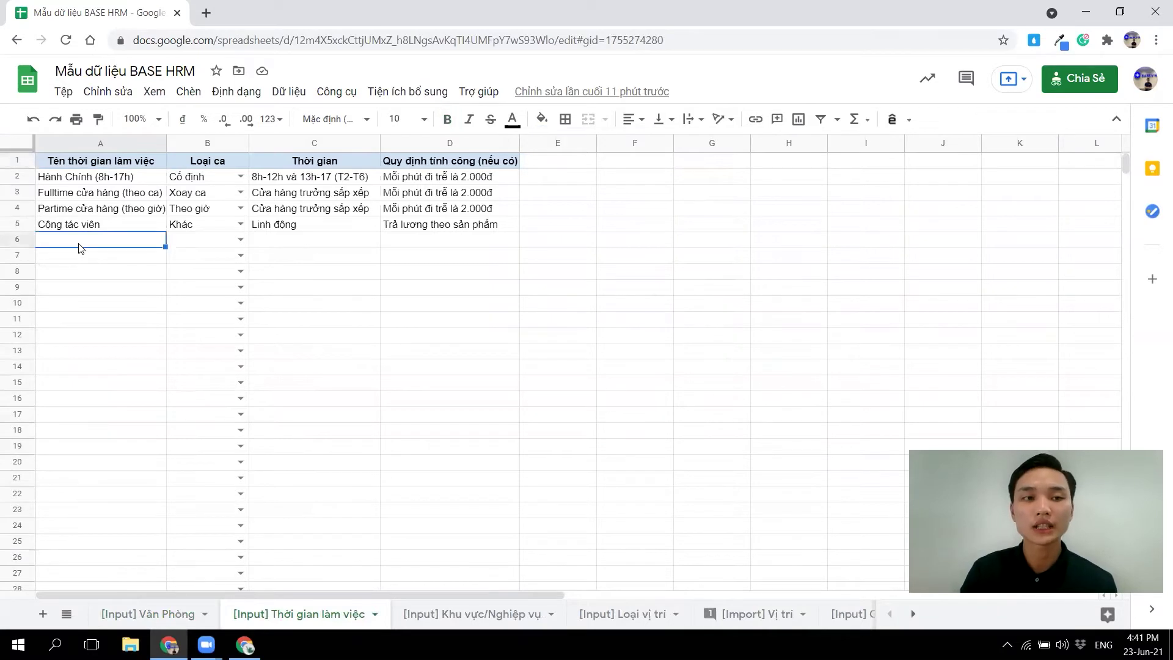
left_click(116, 183)
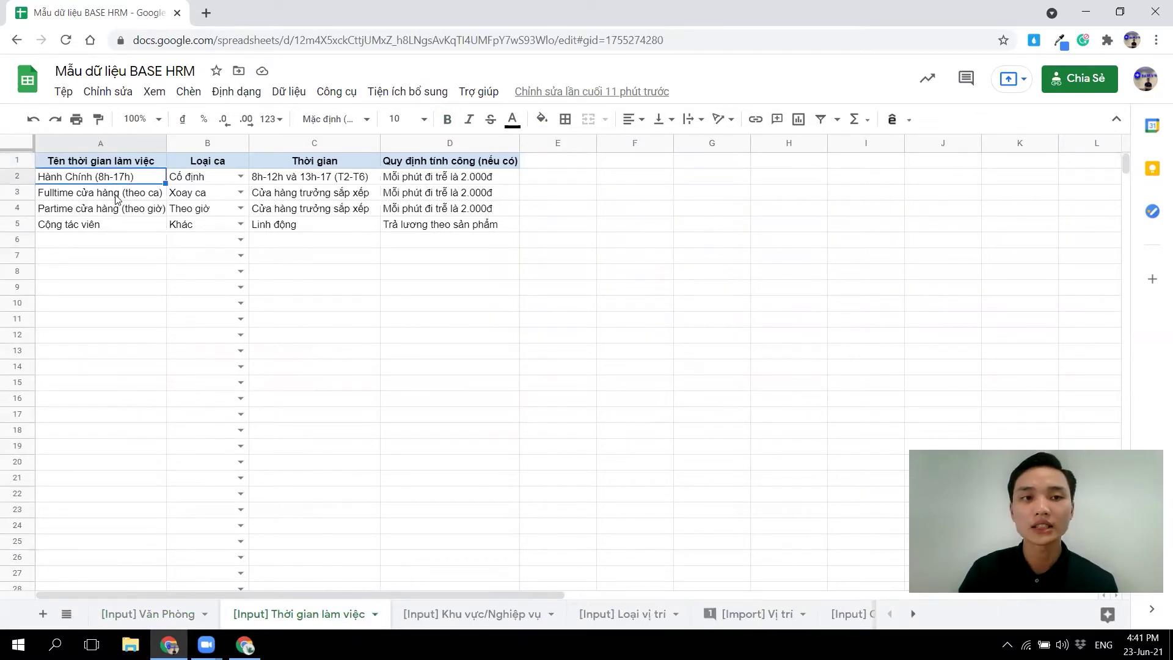
left_click(116, 198)
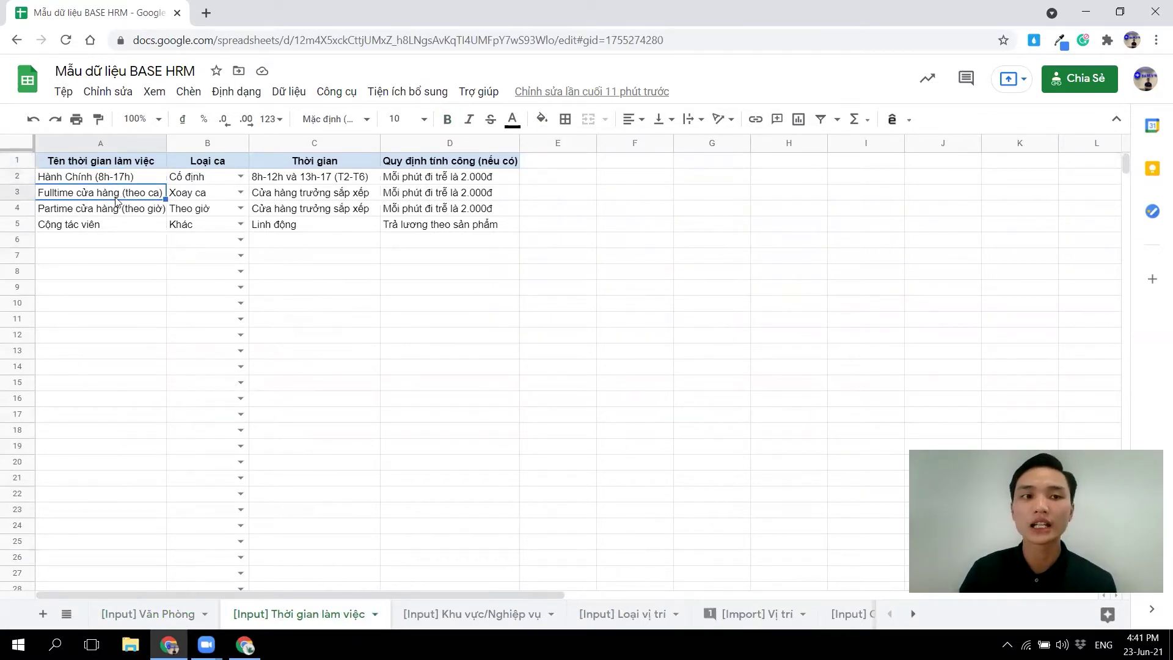
left_click(105, 214)
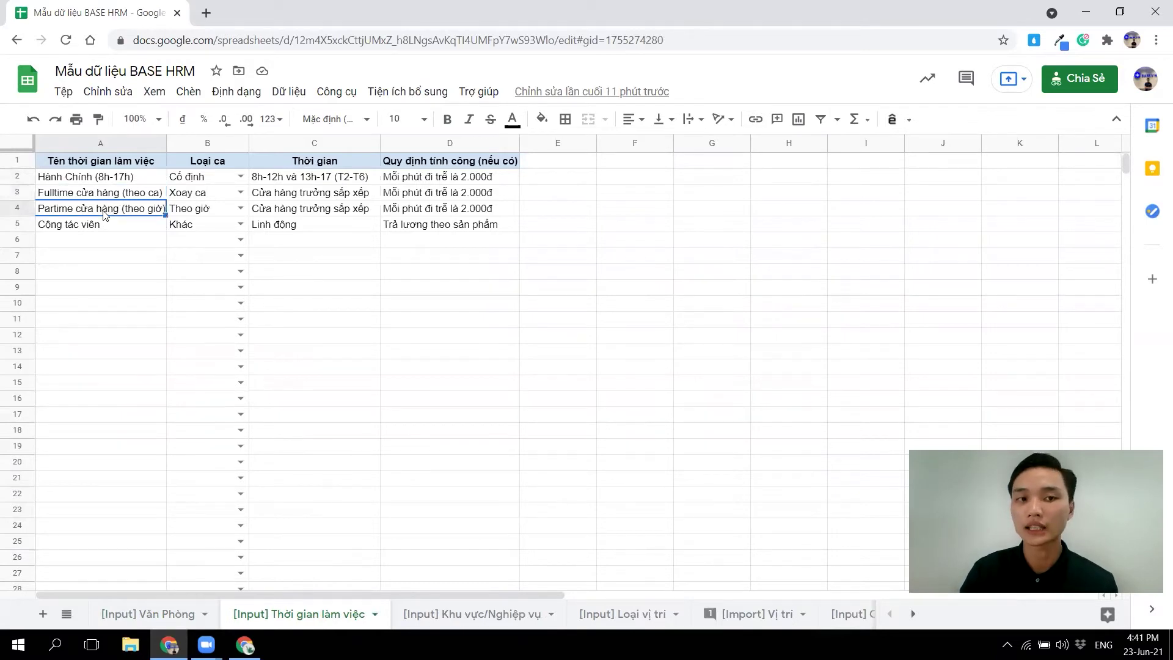
left_click(106, 228)
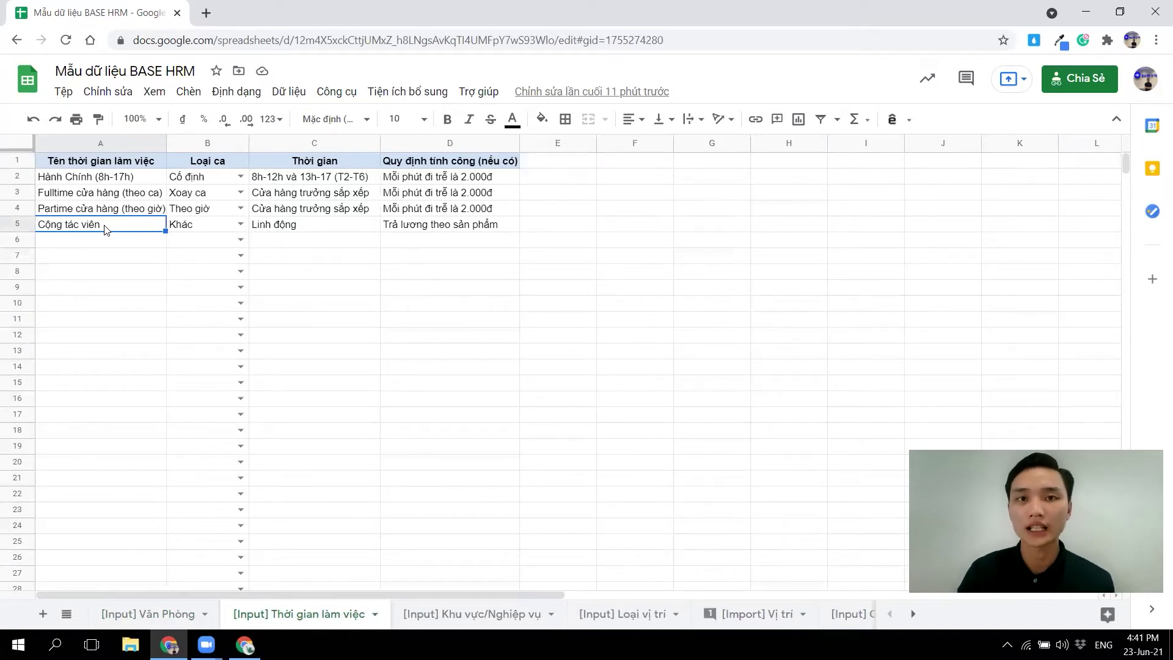
Open the [Input] Khu vực/Nghiệp vụ sheet and look through the list of area names from Ban Lãnh Đạo to Nhân sự
left_click(441, 615)
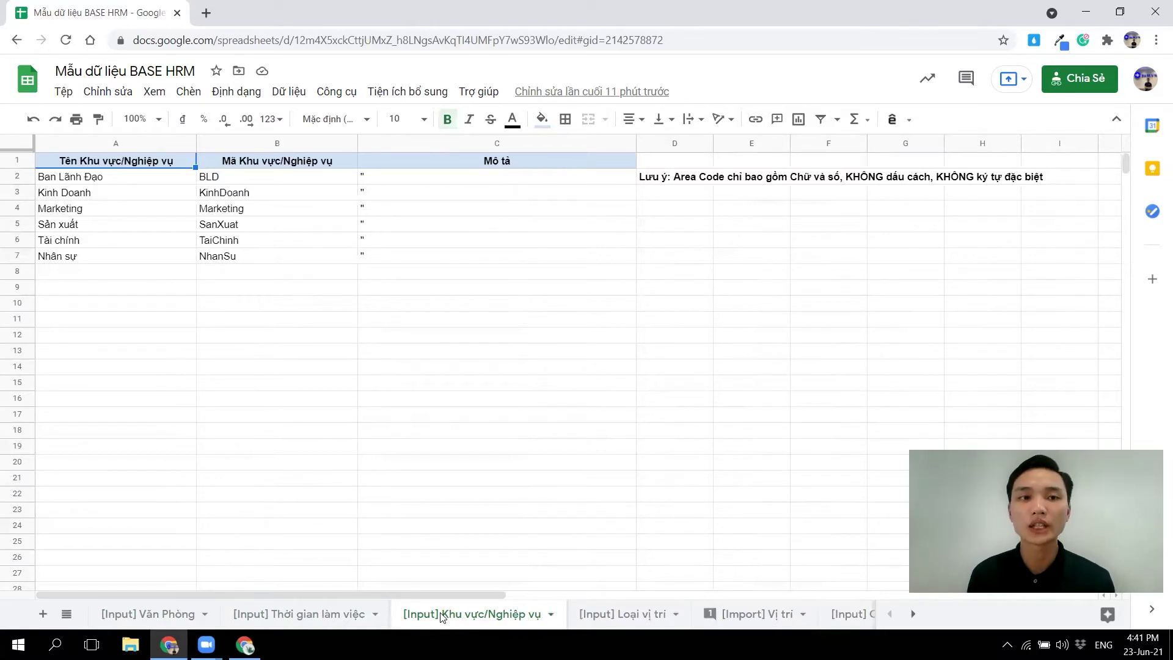
left_click(129, 182)
left_click_drag(129, 182, 144, 274)
left_click(144, 273)
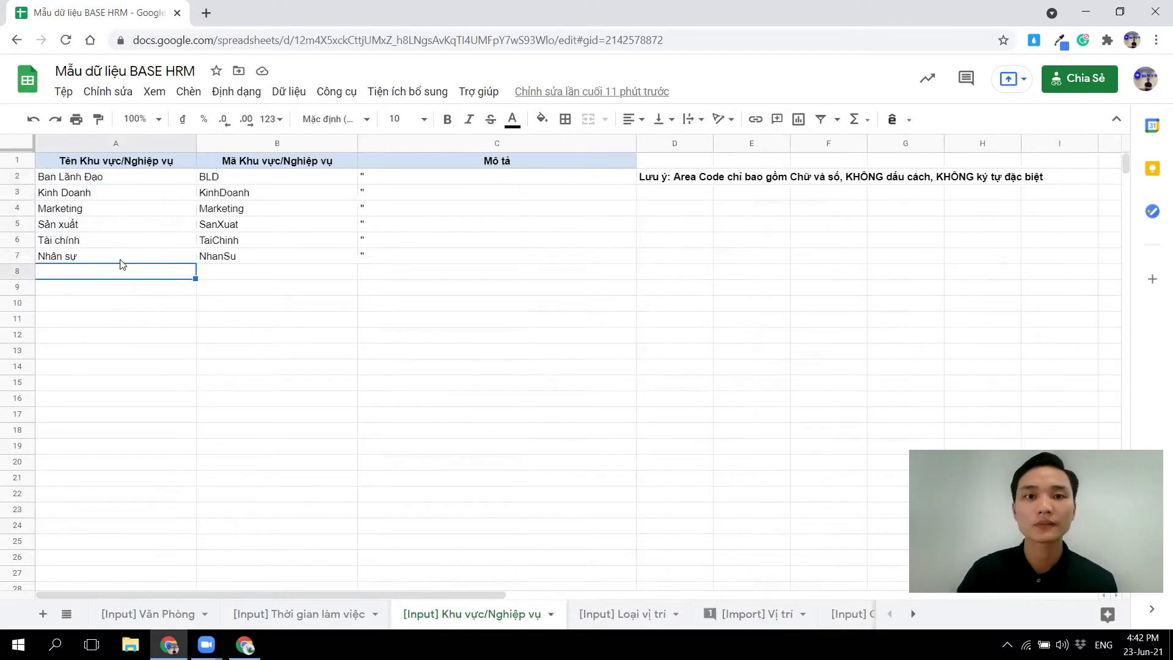
Open the [Input] Loại vị trí sheet and examine its three colour-coded groups of position types, from Nhân viên to Line 6
left_click(621, 615)
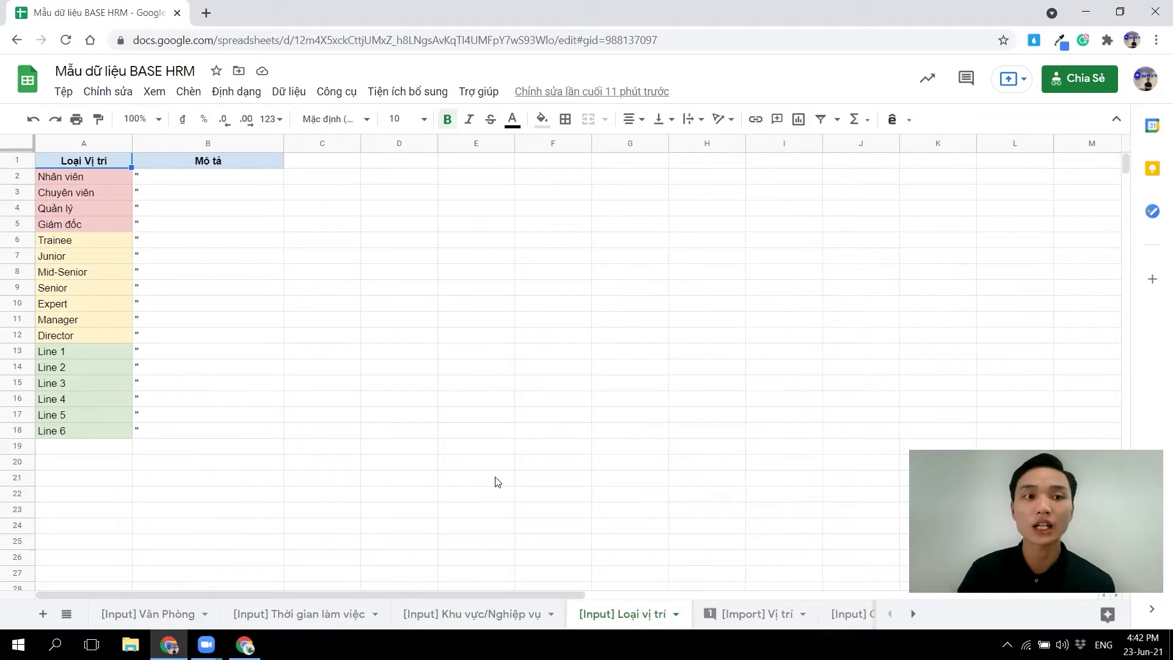
left_click_drag(111, 176, 110, 222)
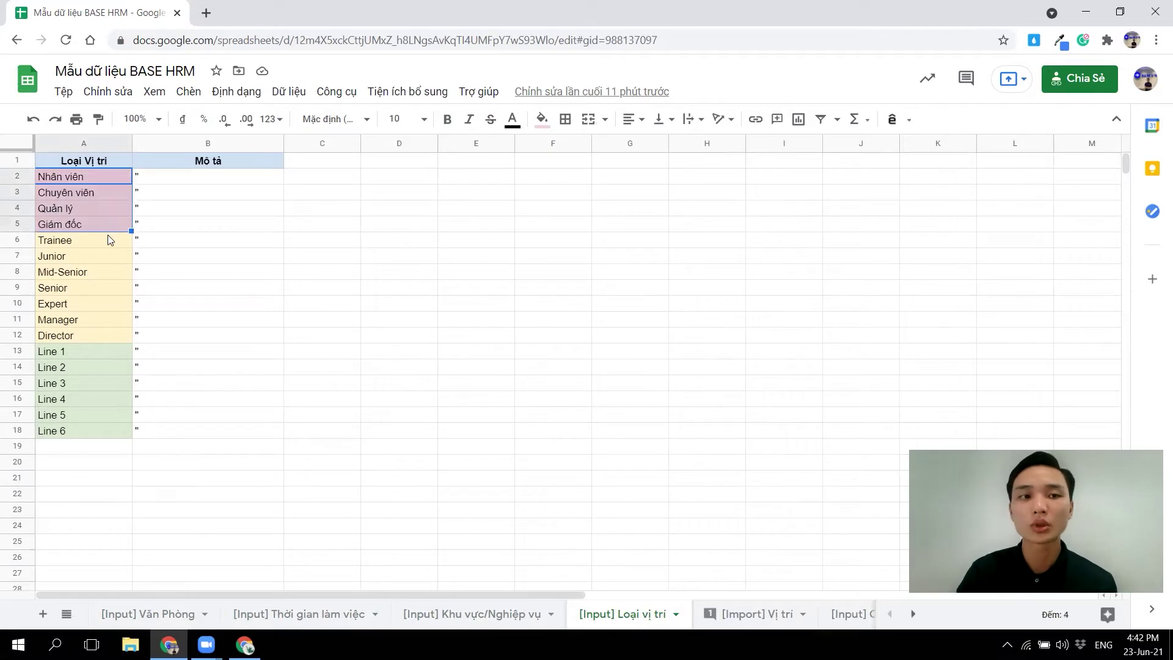
left_click_drag(103, 238, 105, 319)
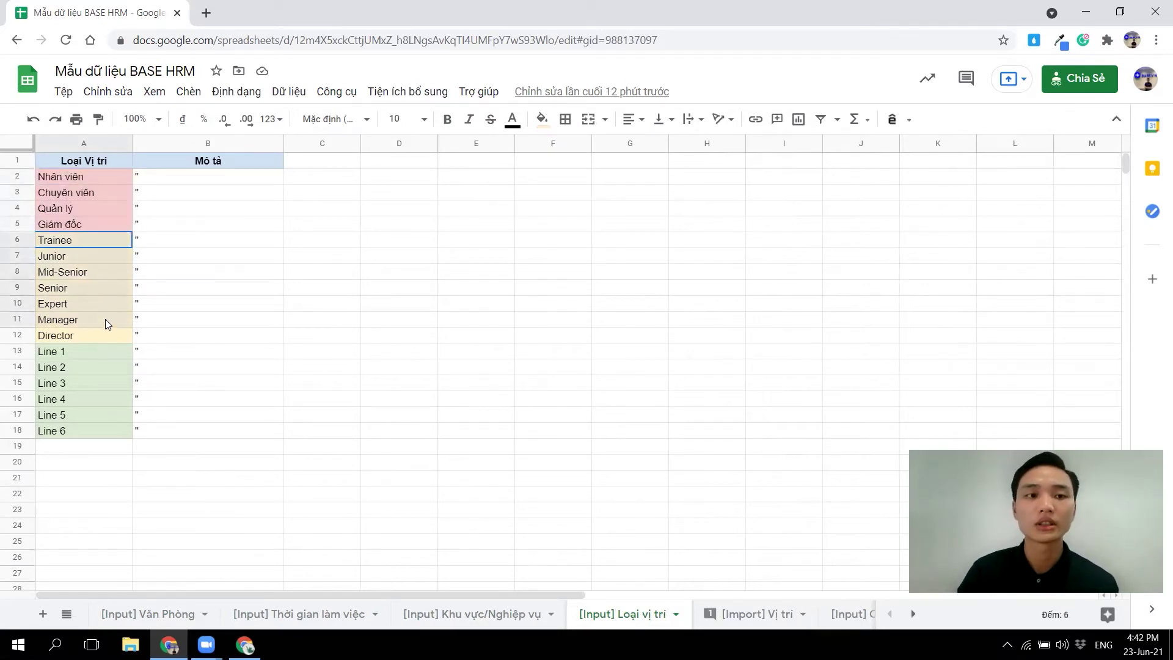
left_click_drag(105, 325, 102, 429)
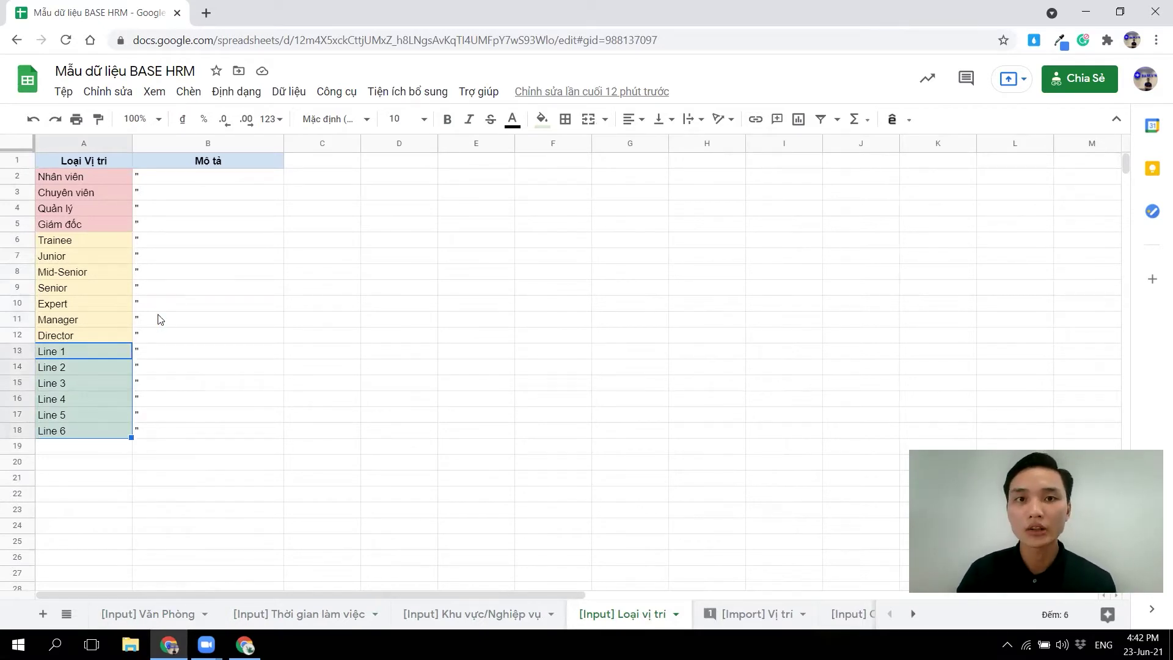
left_click_drag(106, 177, 105, 432)
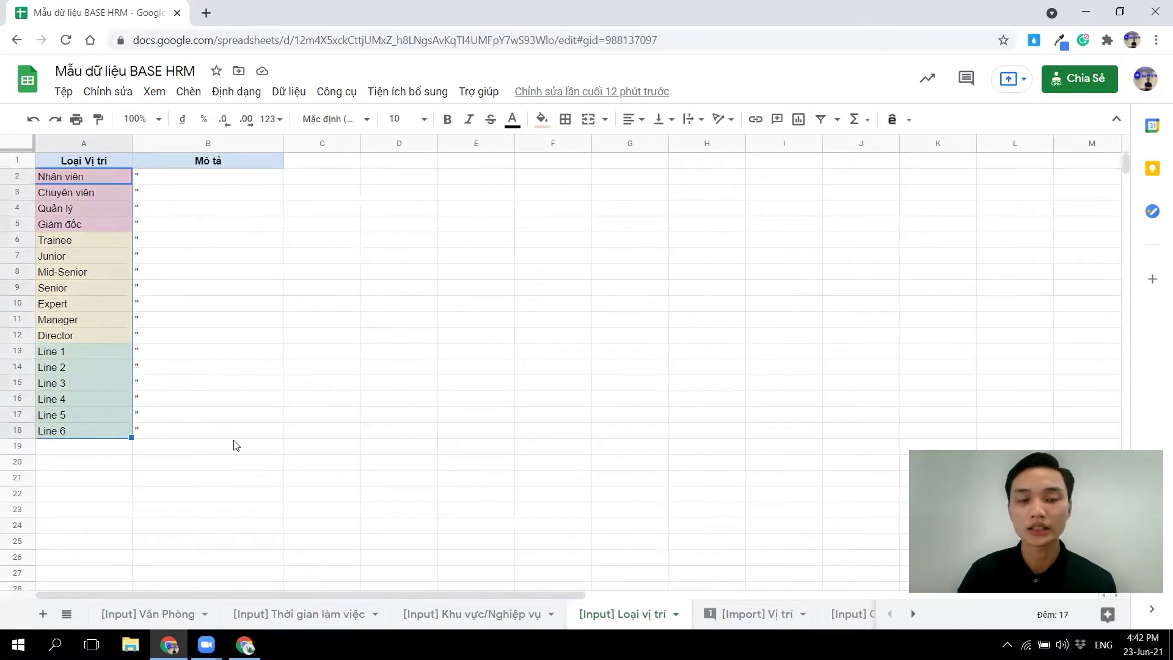
Open the [Import] Vị trí sheet and examine the CEO row's columns, including the available Khu vực/Nghiệp vụ options
left_click(727, 624)
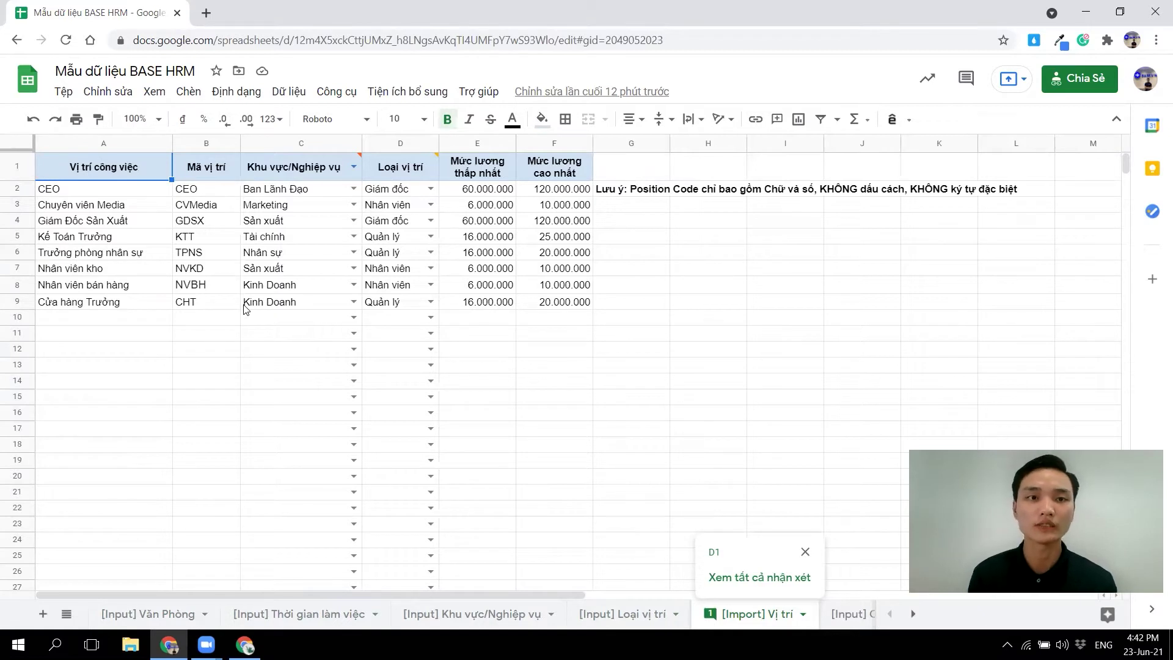
left_click(95, 192)
key("Right")
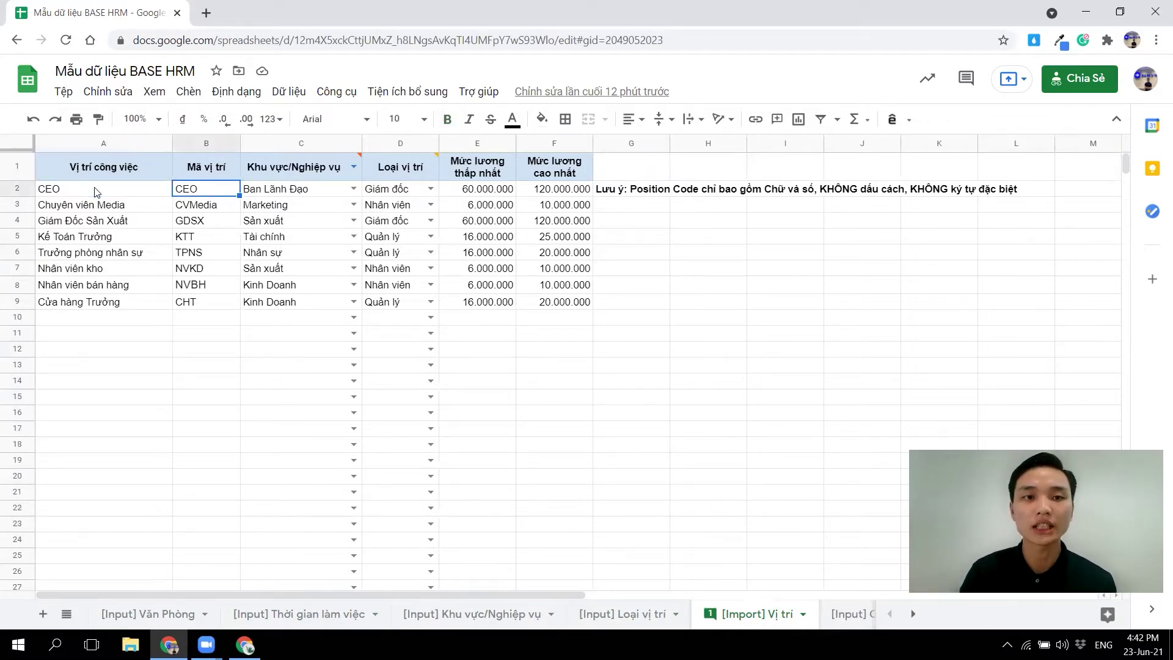
key("Right")
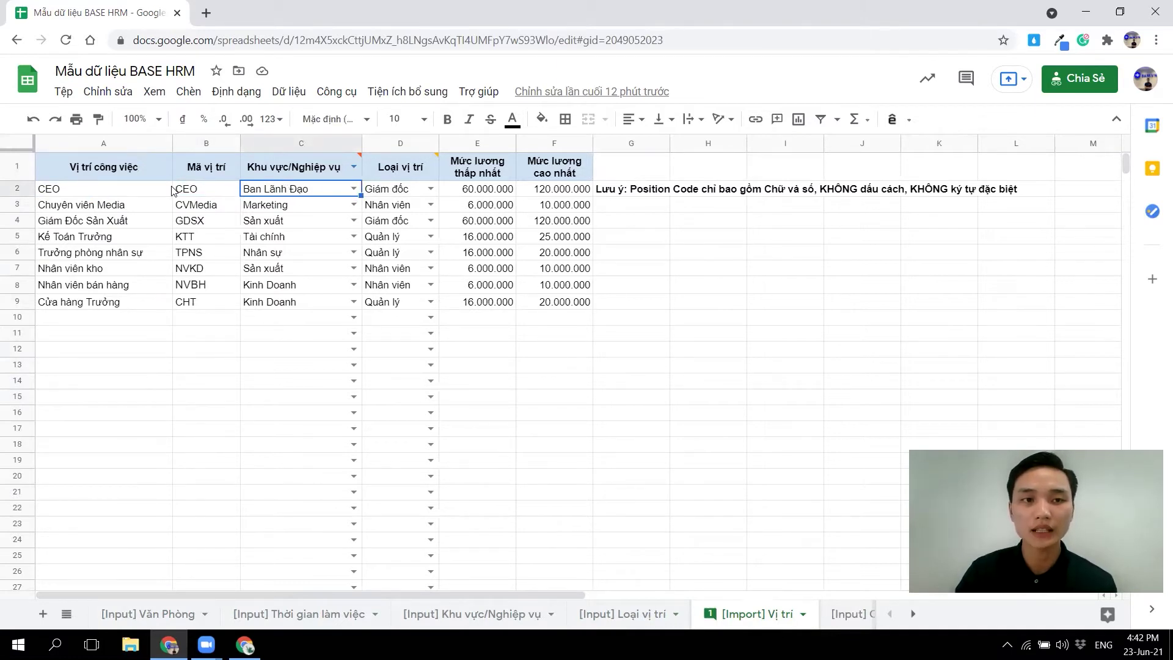
left_click(353, 188)
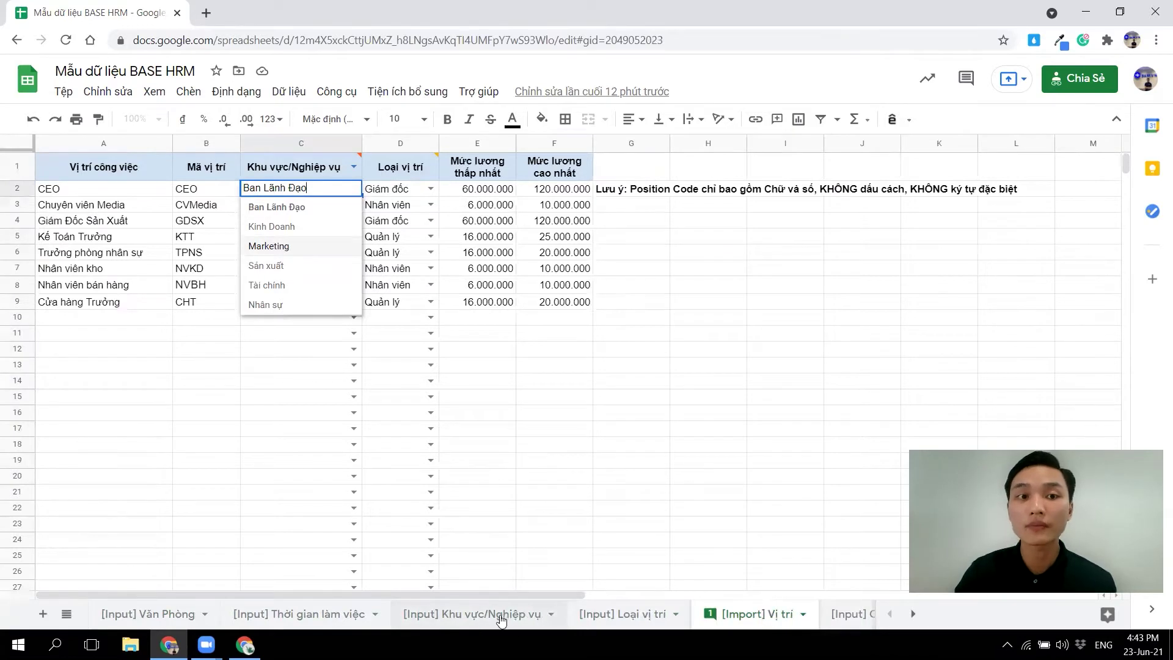
left_click(95, 357)
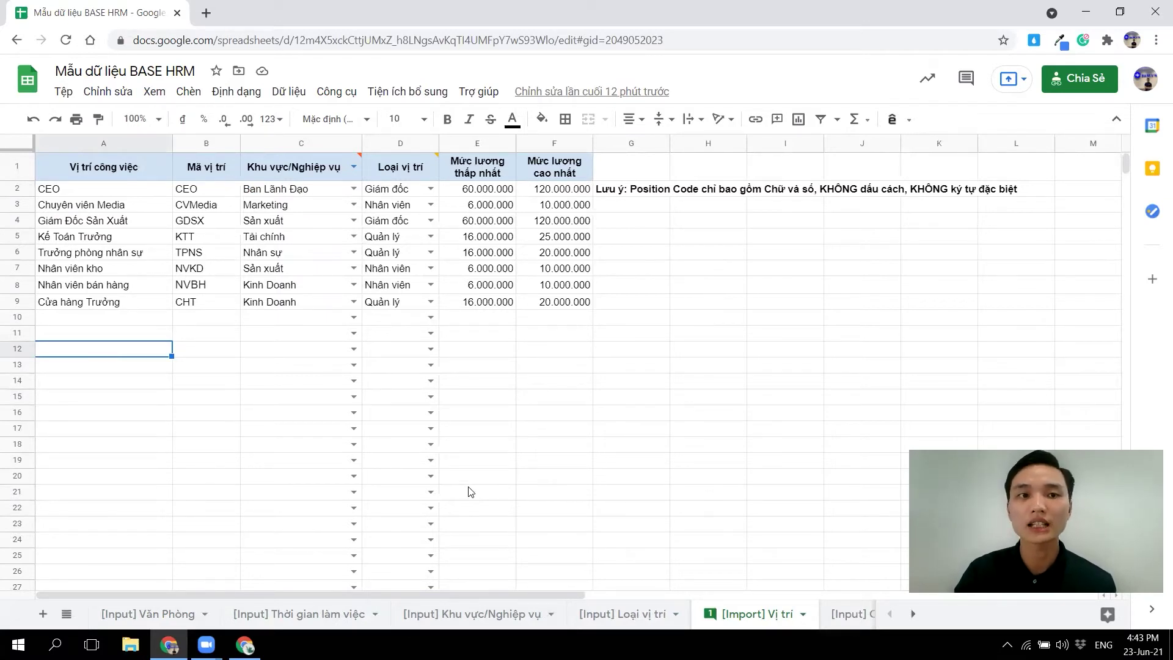
Open the [Input] Chính sách lương sheet and examine the Fulltime, Cửa hàng and Cộng tác viên salary policies
left_click(853, 621)
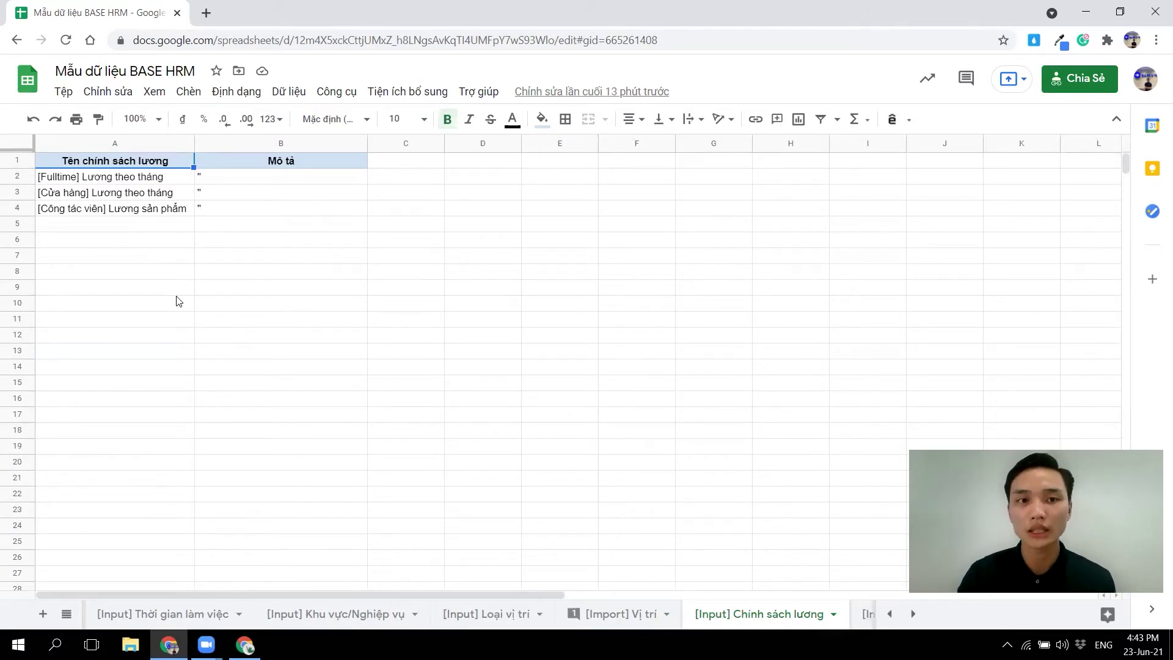
left_click(130, 183)
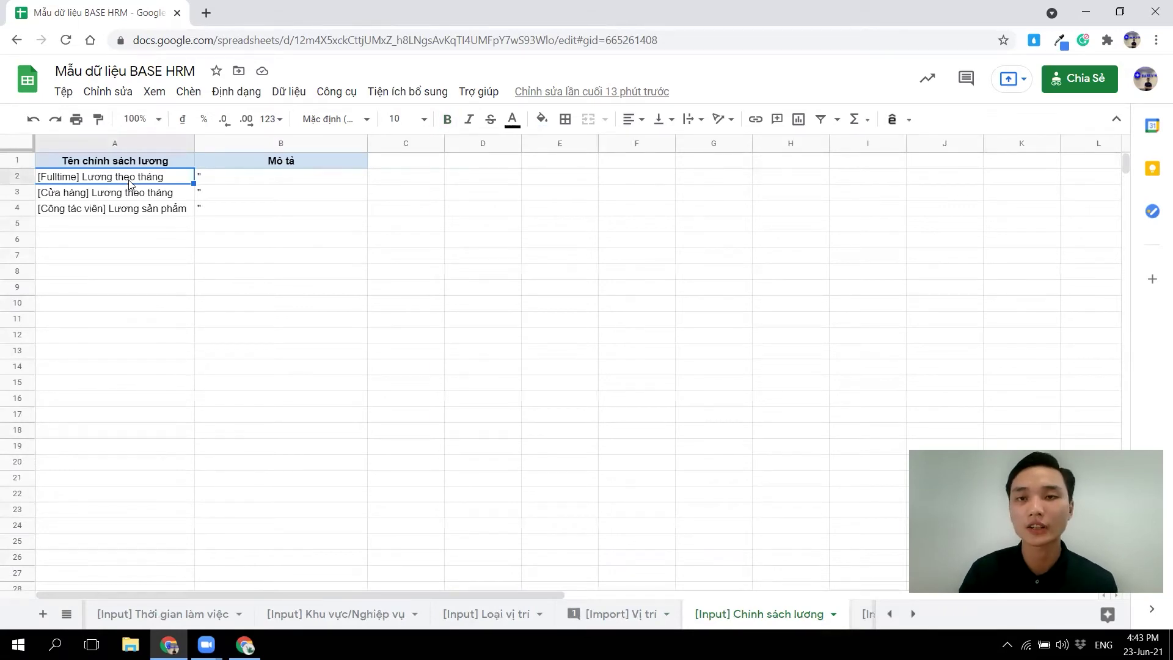
key("Down")
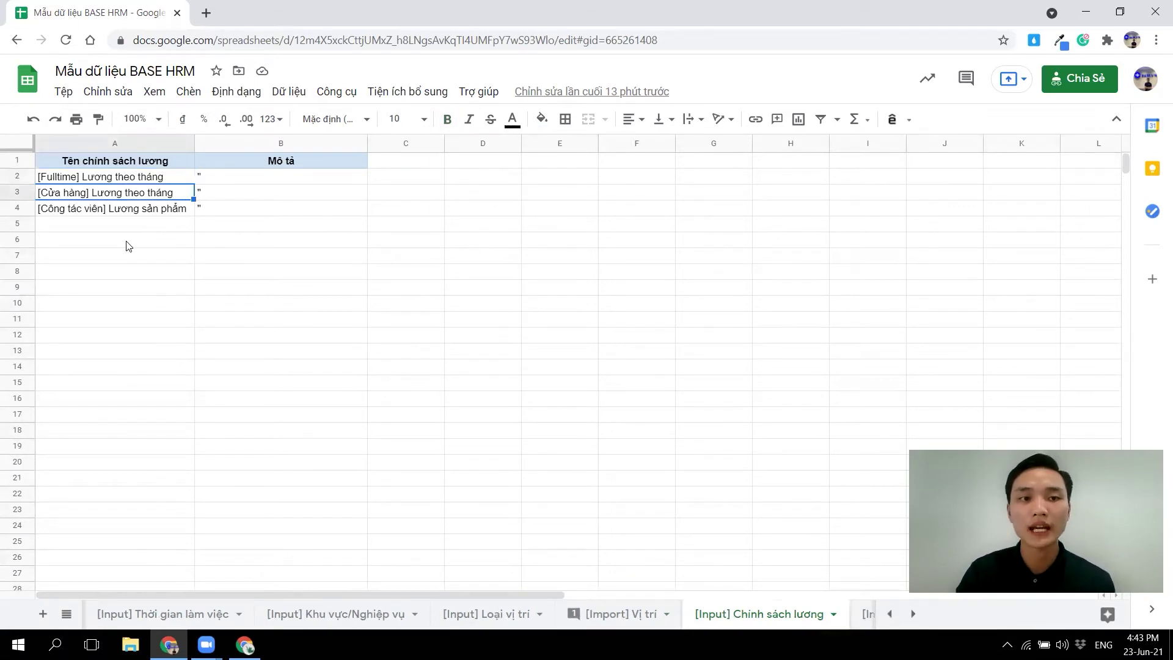
key("Down")
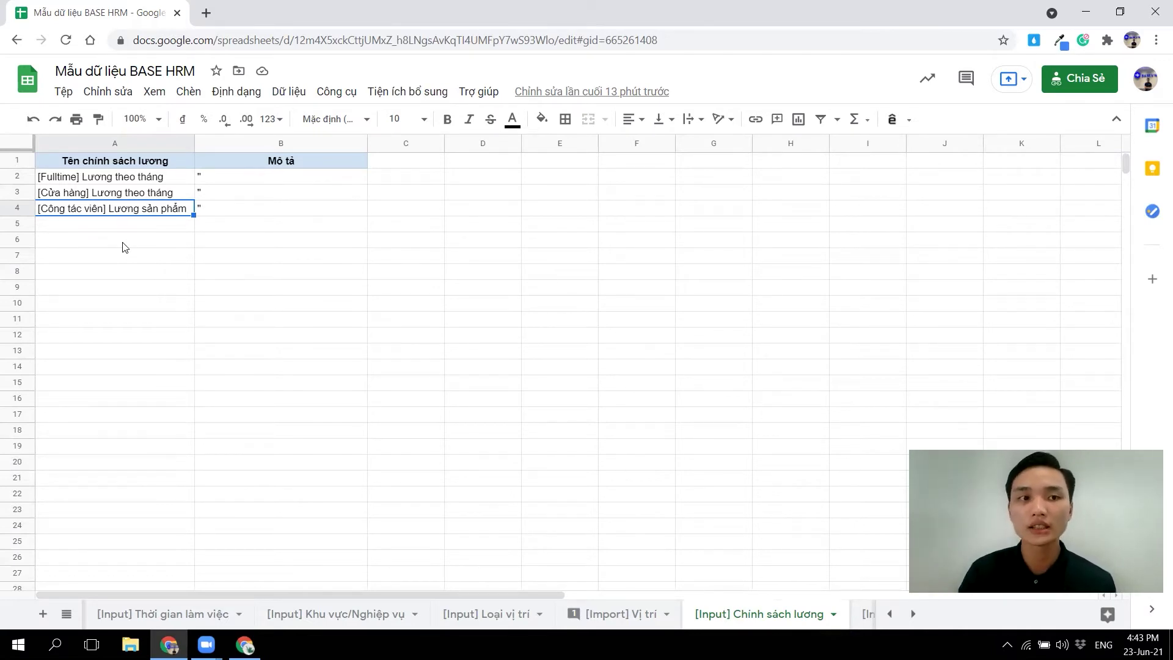
left_click(169, 180)
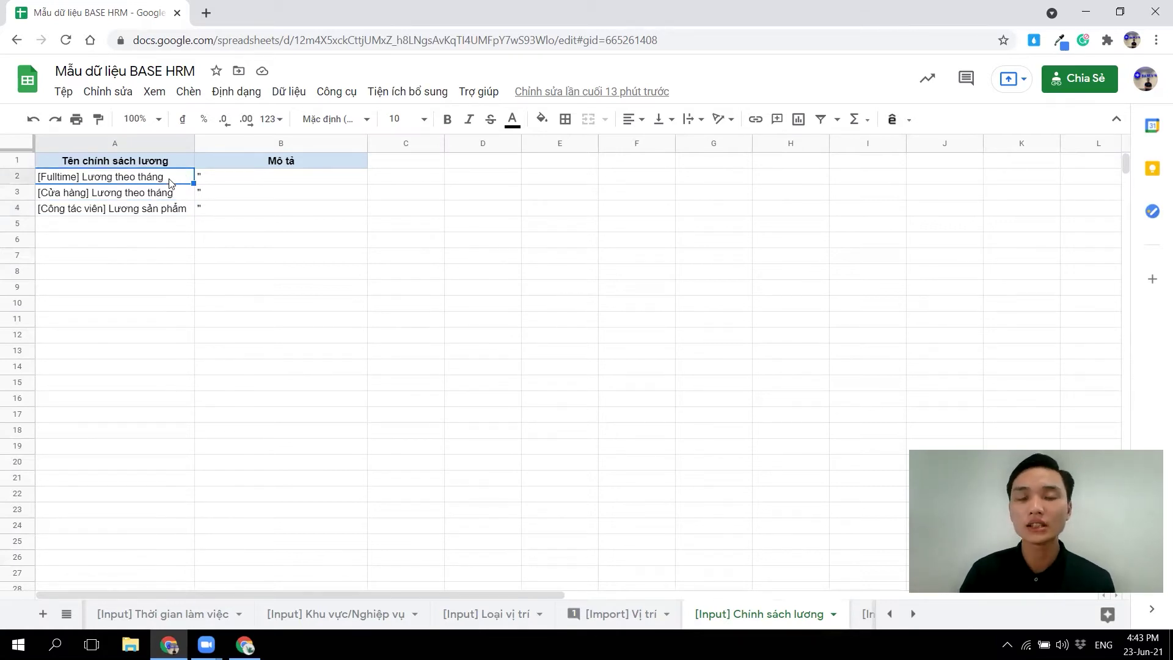
left_click(168, 233)
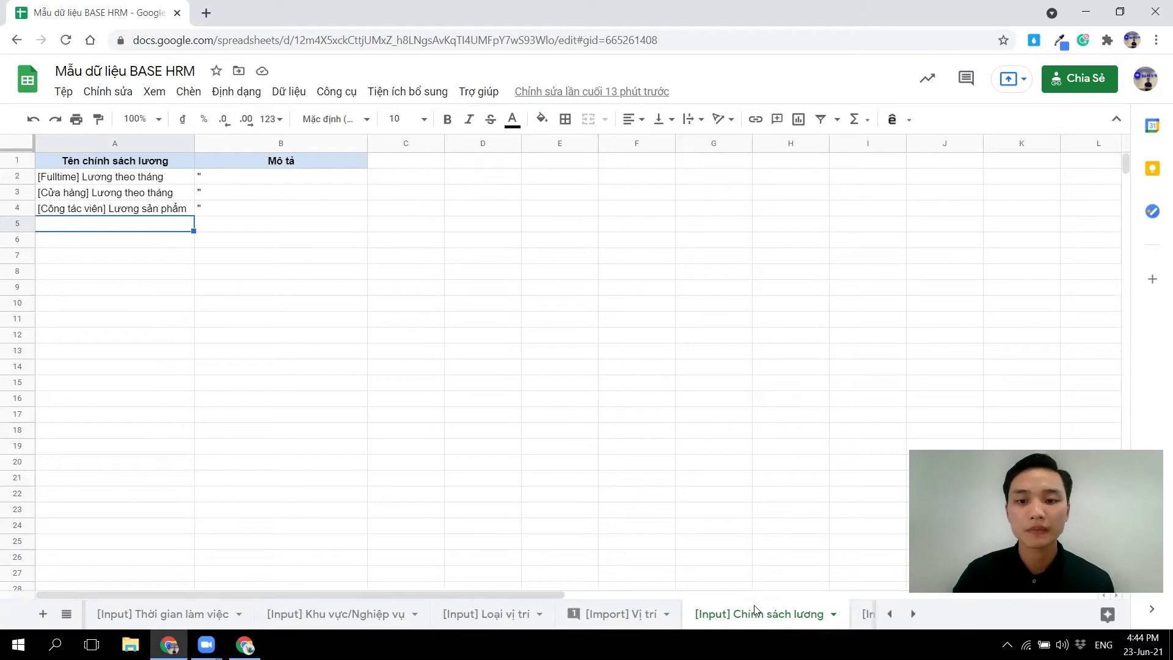
Open the [Input] Loại hình nhân sự sheet and examine the Parttime, Fulltime and Cộng tác viên types
scroll(806, 620, "down", 2)
left_click(610, 617)
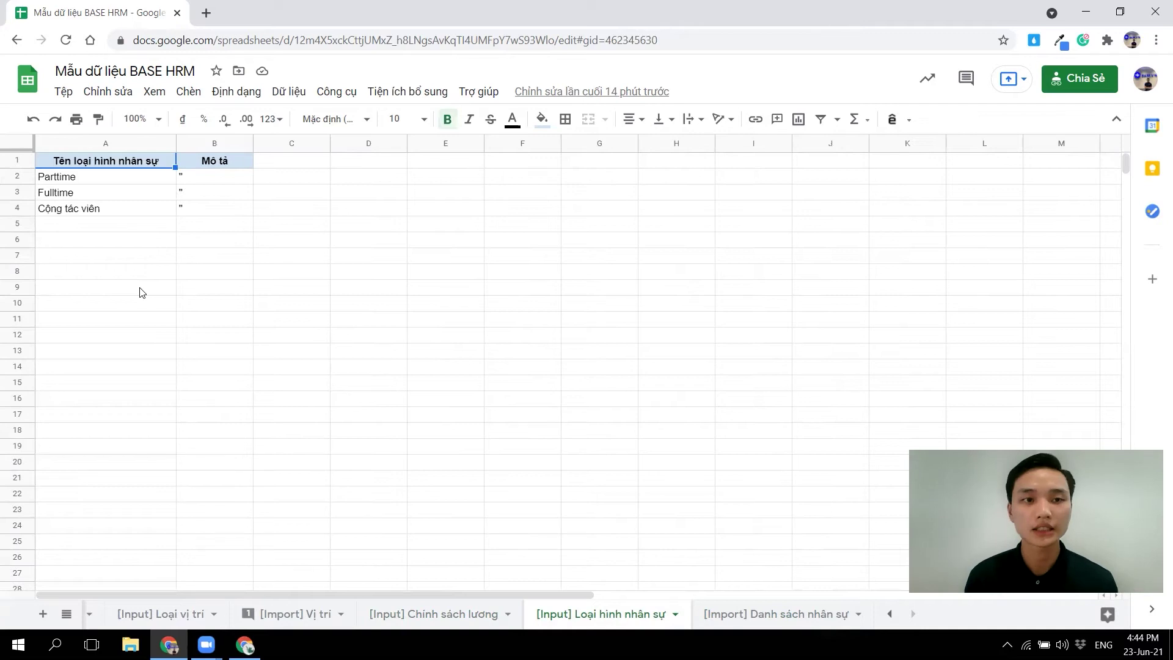
left_click(124, 179)
key("Down")
key("Down")
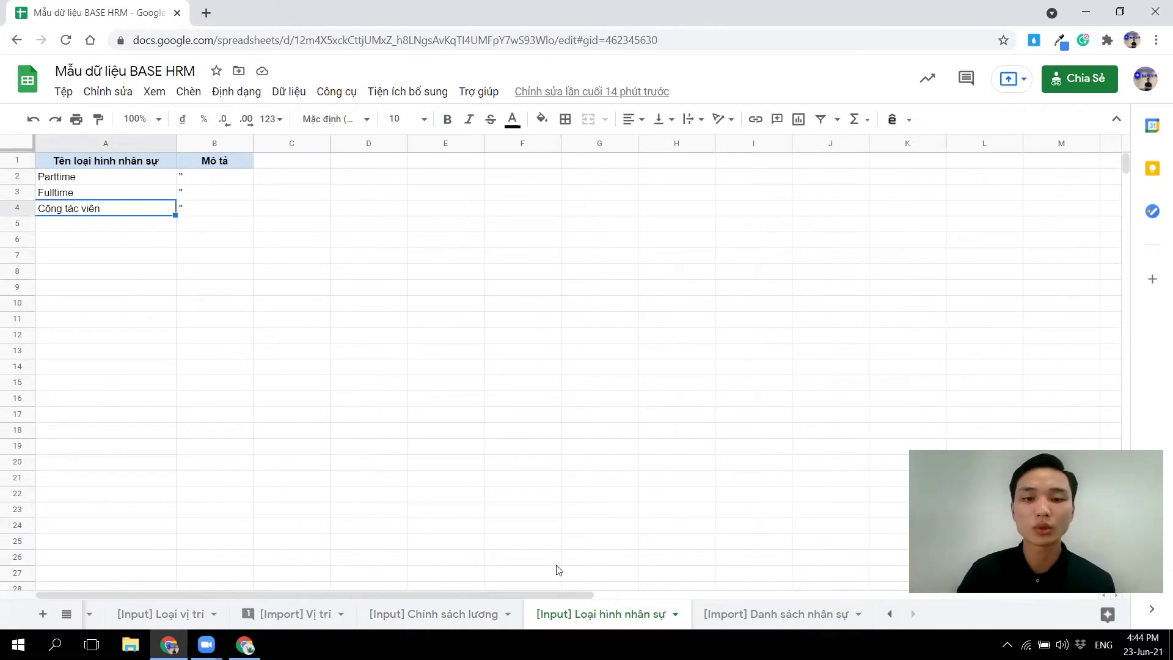
Open the [Import] Danh sách nhân sự sheet and look down the employee codes in the Mã NV column
left_click(745, 614)
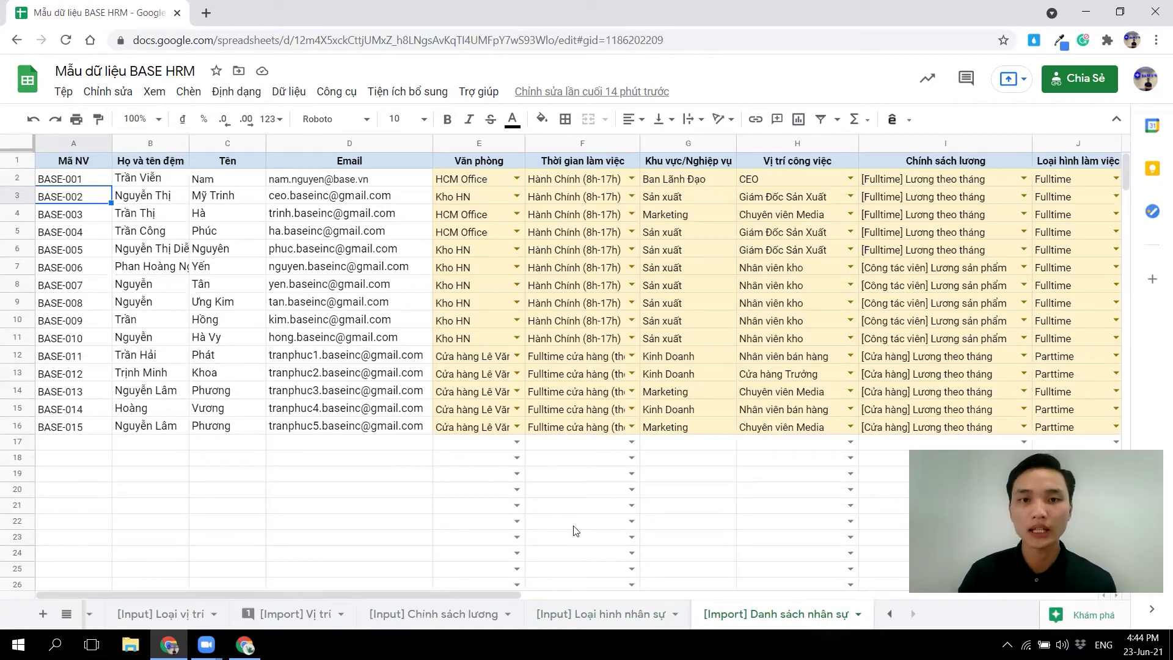
left_click(81, 178)
left_click_drag(90, 287, 82, 435)
Try a sample employee code starting with ABC in the first empty Mã NV cell, and clear it
left_click(81, 448)
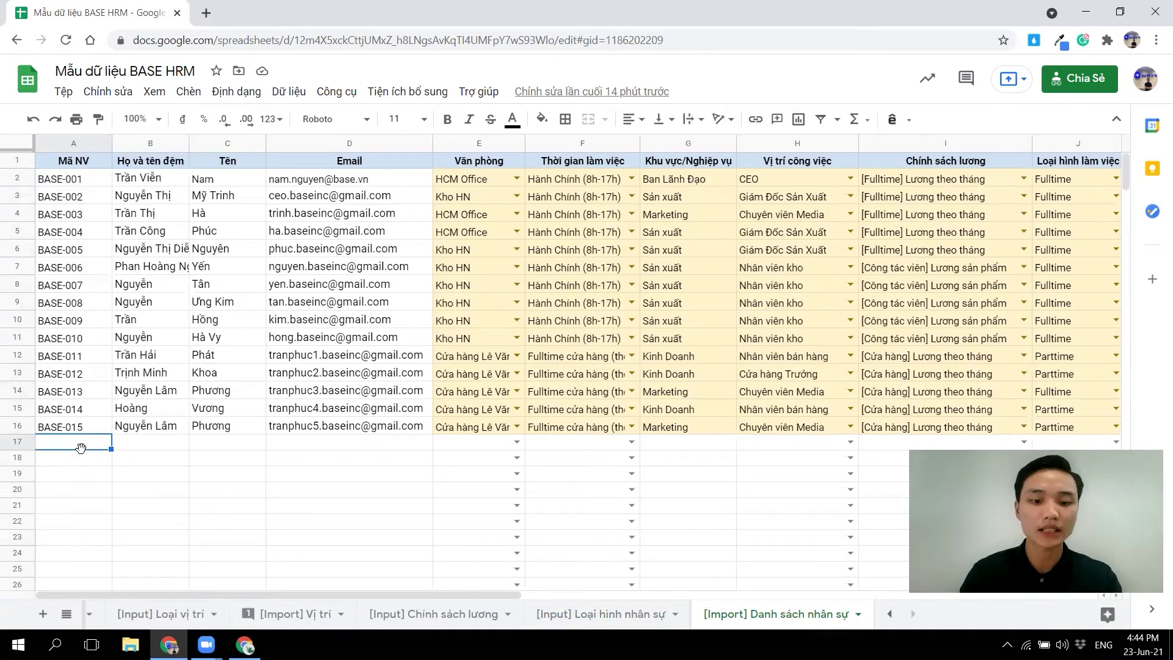
type("ABC")
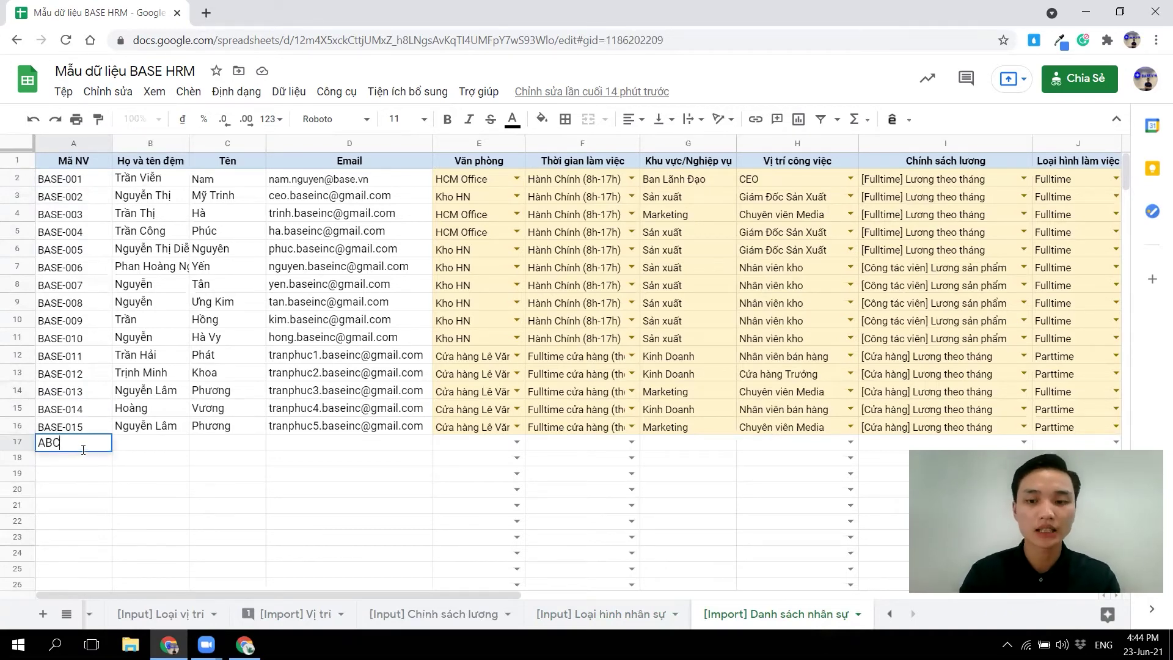
type("-0001")
key("BackSpace")
key("BackSpace")
type("001")
key("ctrl+a")
key("BackSpace")
key("Escape")
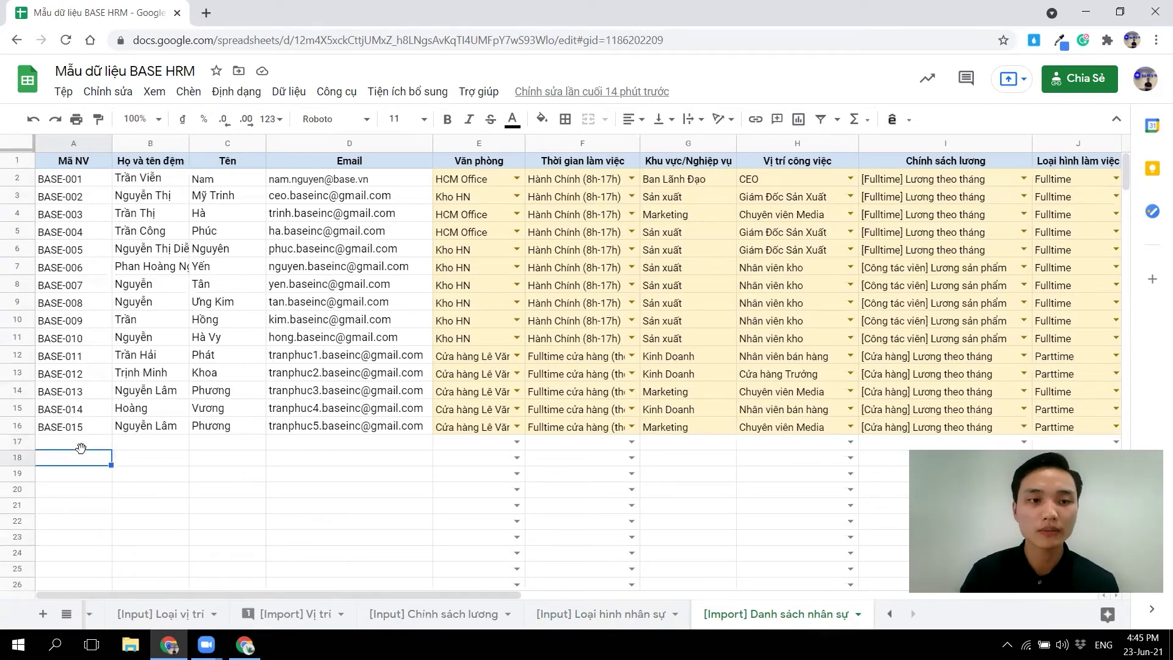
Examine the employee code, surname and middle name, first name and email columns, moving on to the Văn phòng column
key("Right")
left_click_drag(83, 182, 79, 429)
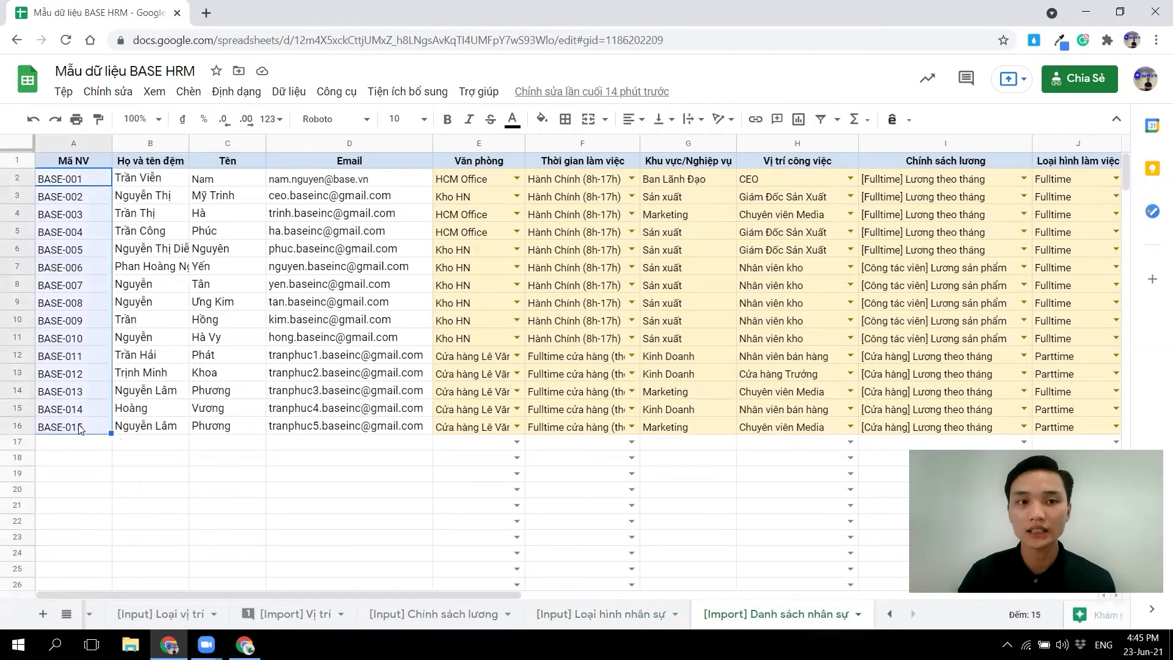
left_click(163, 178)
left_click(247, 183)
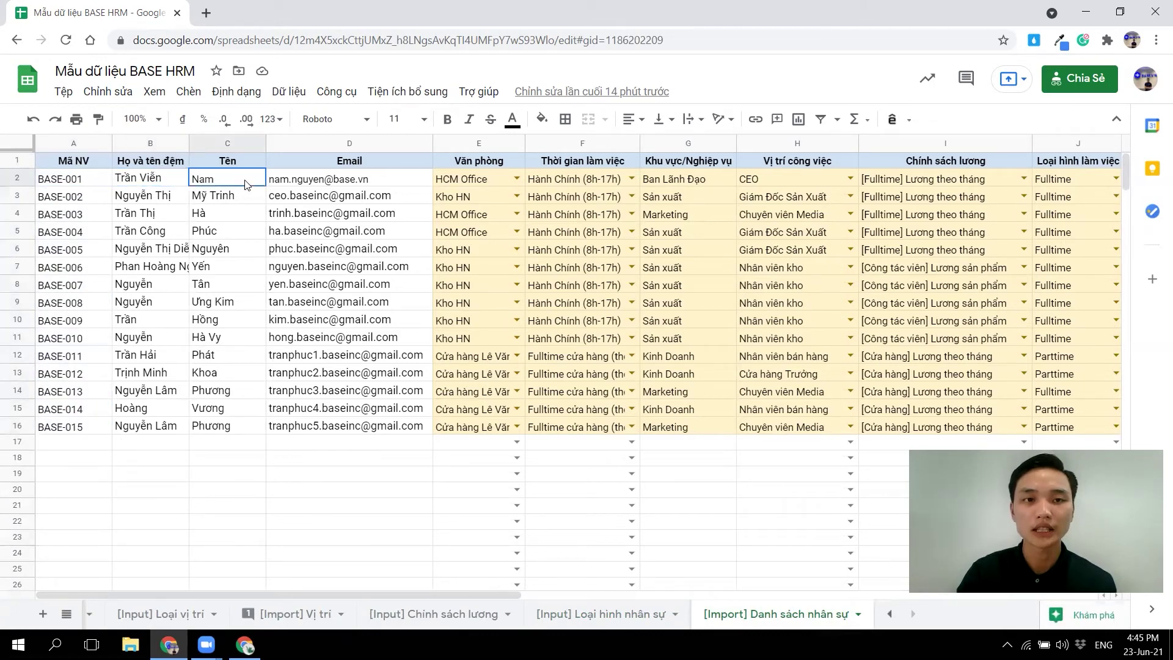
key("Right")
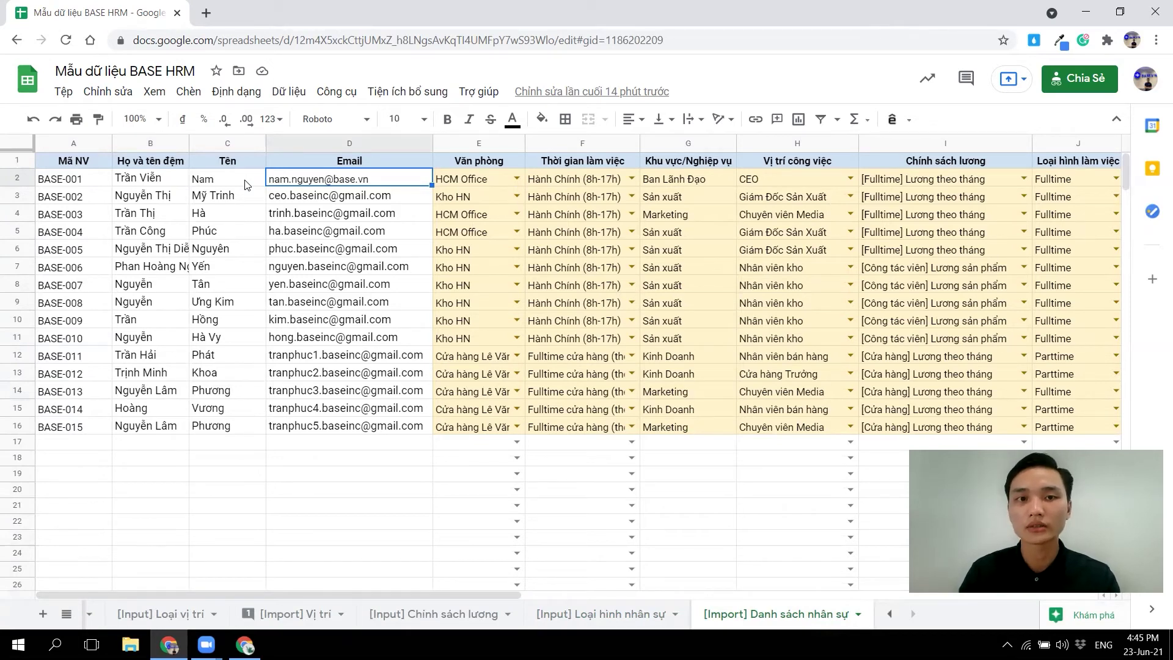
mouse_move(416, 180)
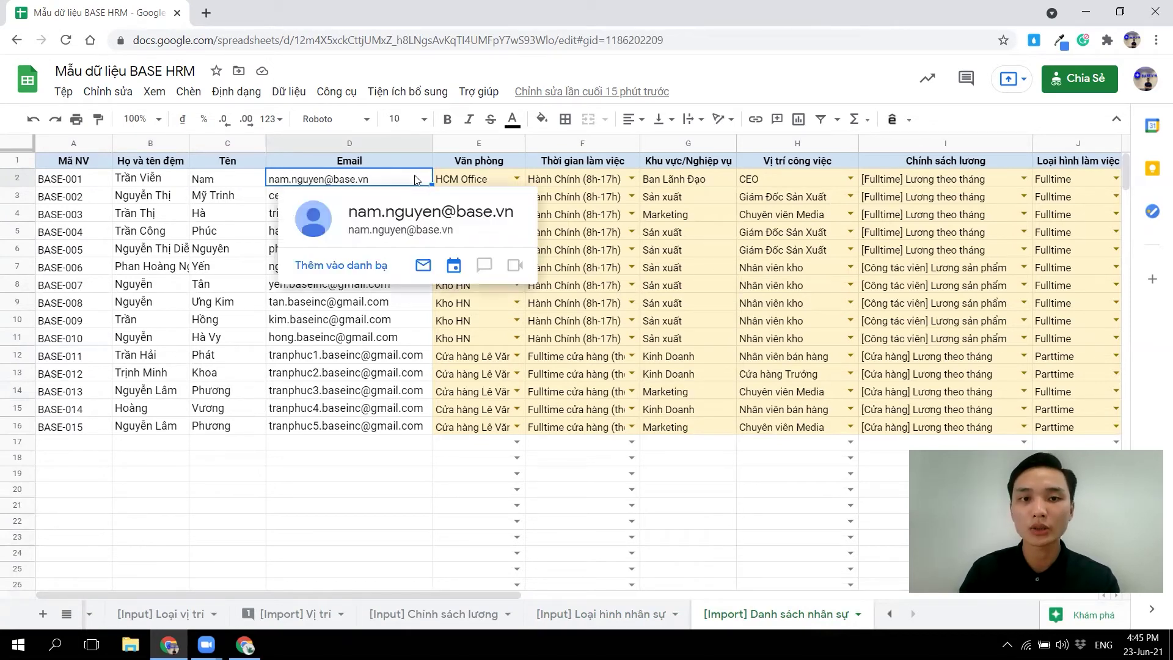
left_click_drag(415, 180, 408, 450)
left_click(381, 475)
key("Right")
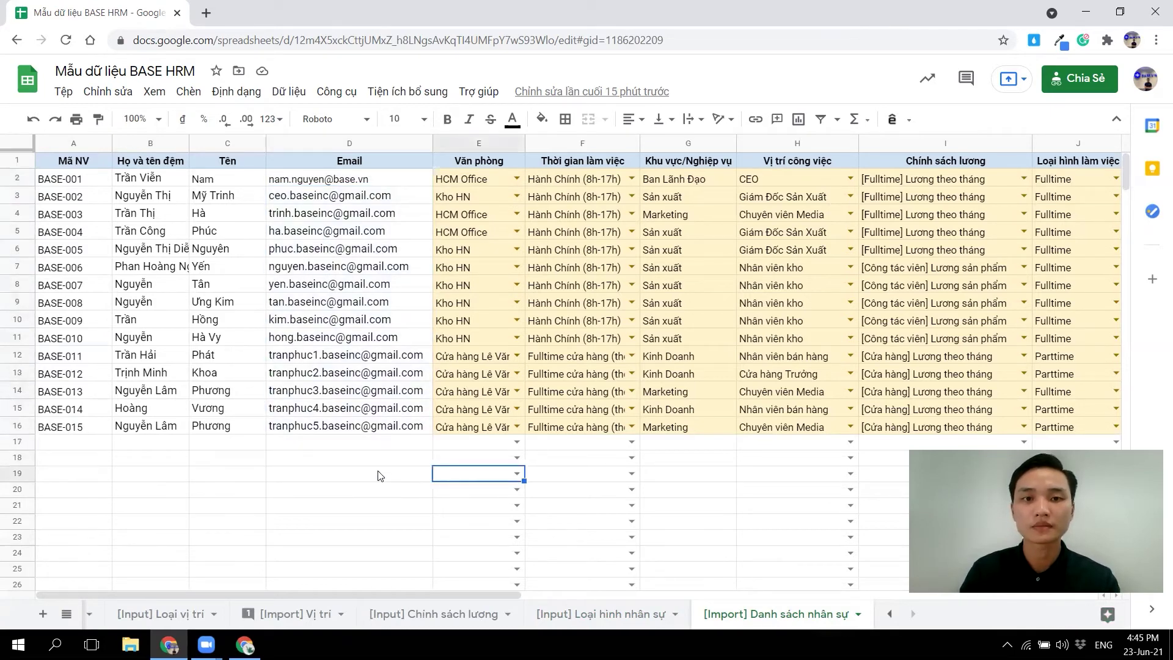
Review the choices available for the first employee in the Văn phòng and Thời gian làm việc columns
key("Right")
key("Right")
key("Right")
key("Right")
key("Right")
key("Right")
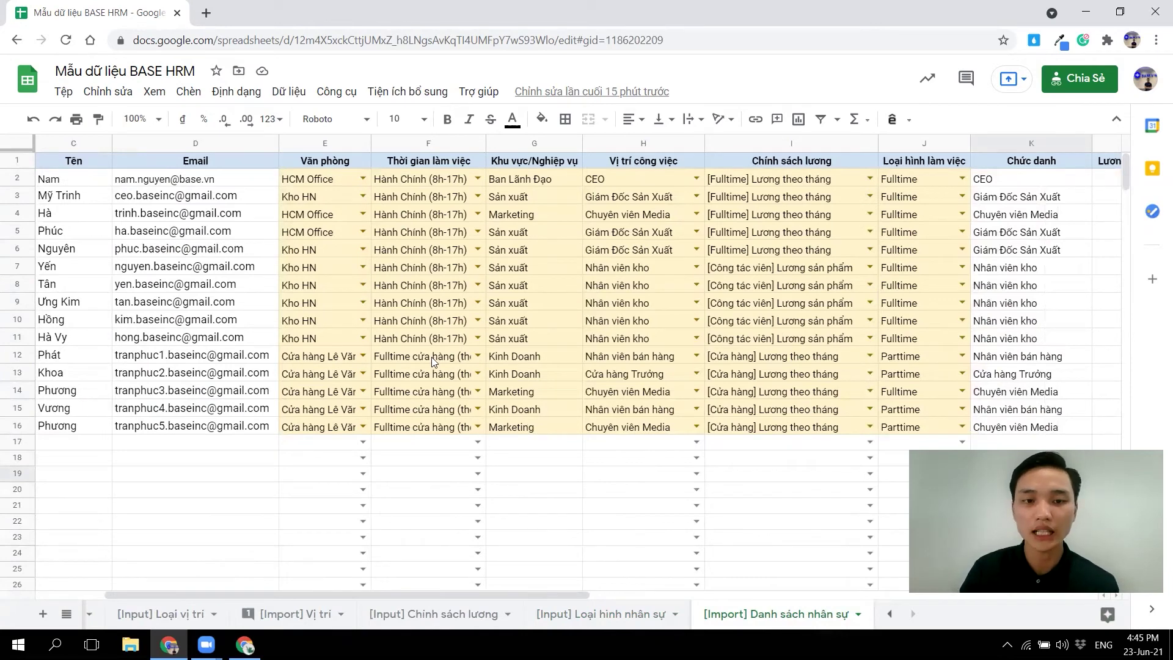
left_click(365, 179)
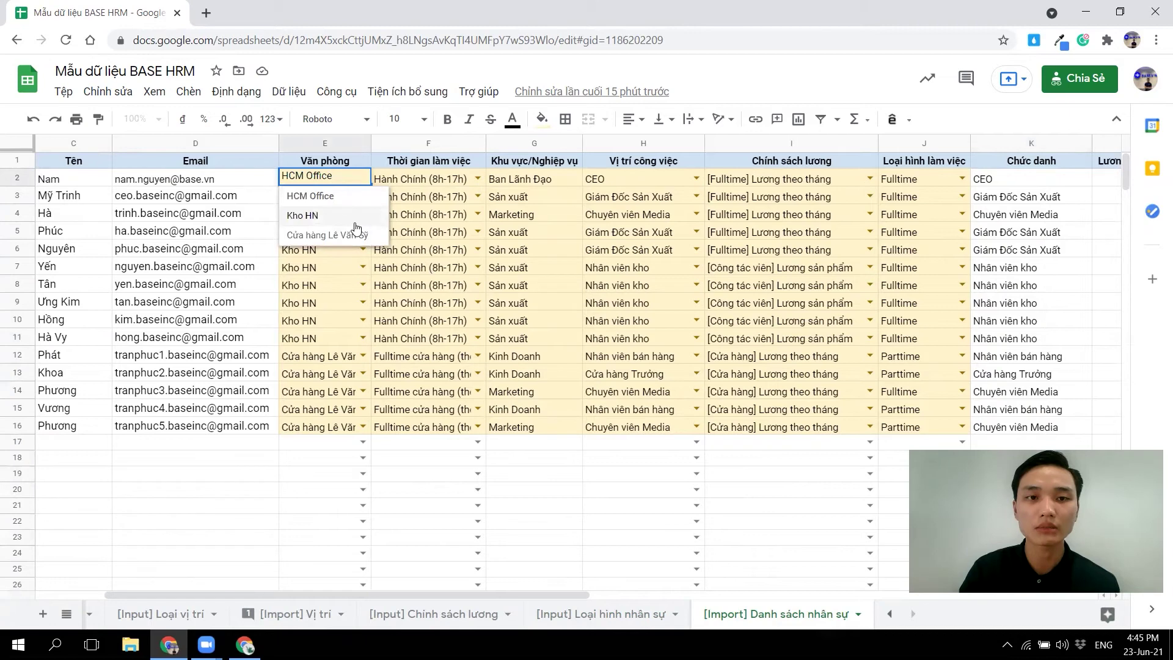
double_click(481, 175)
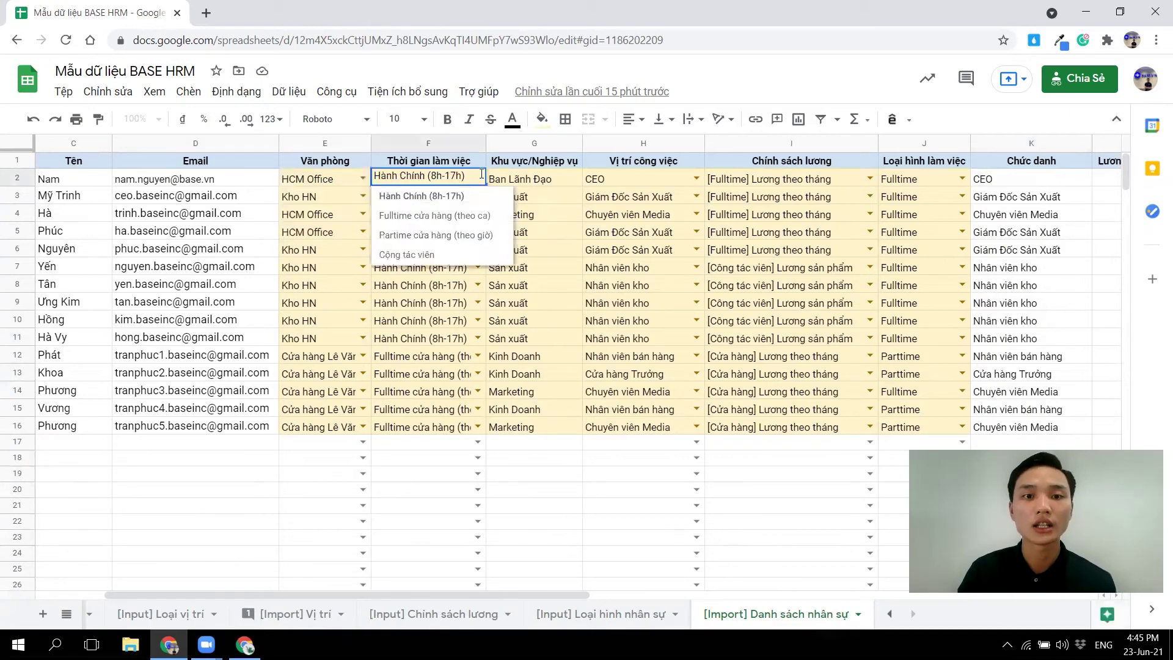
left_click(542, 183)
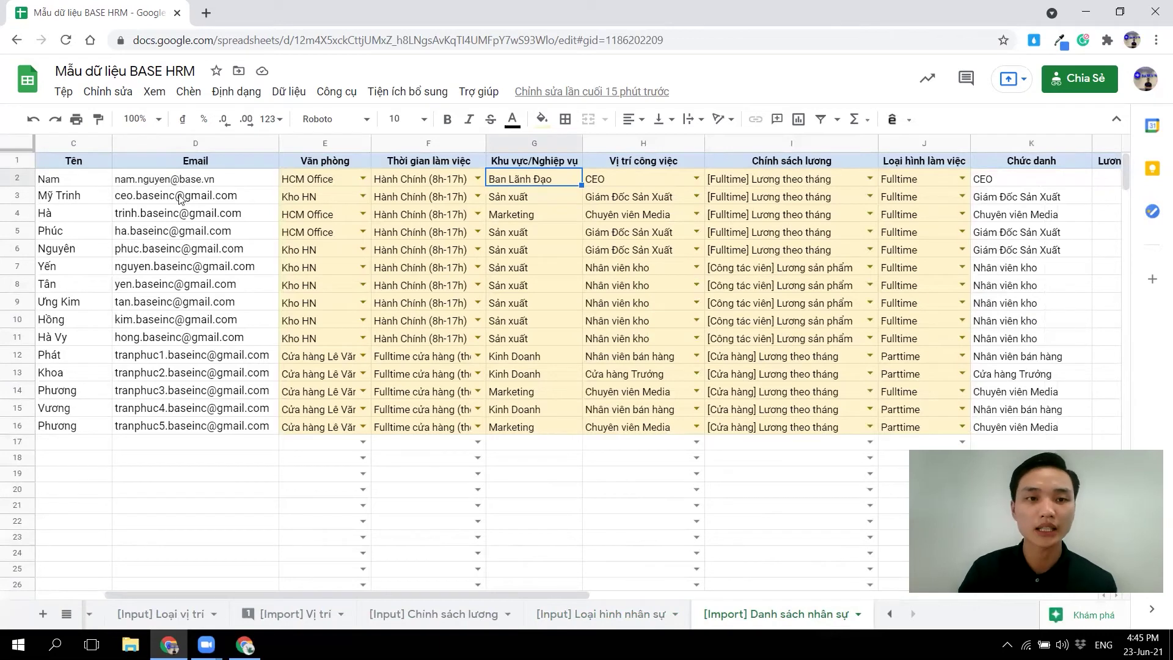
left_click(362, 178)
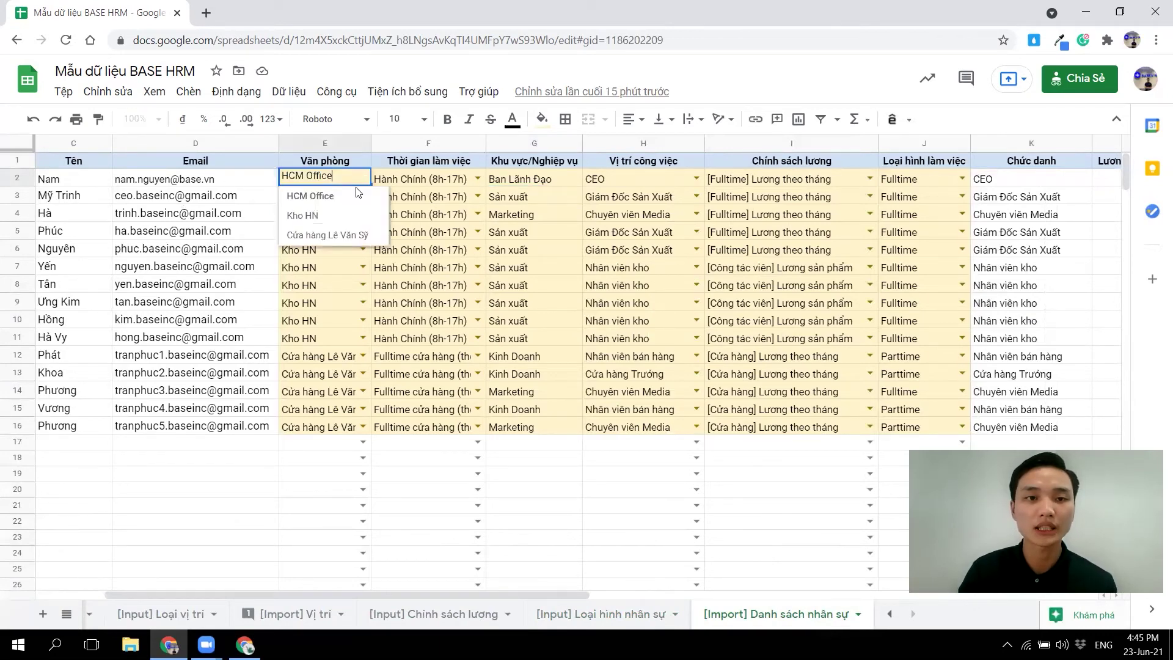
left_click(337, 206)
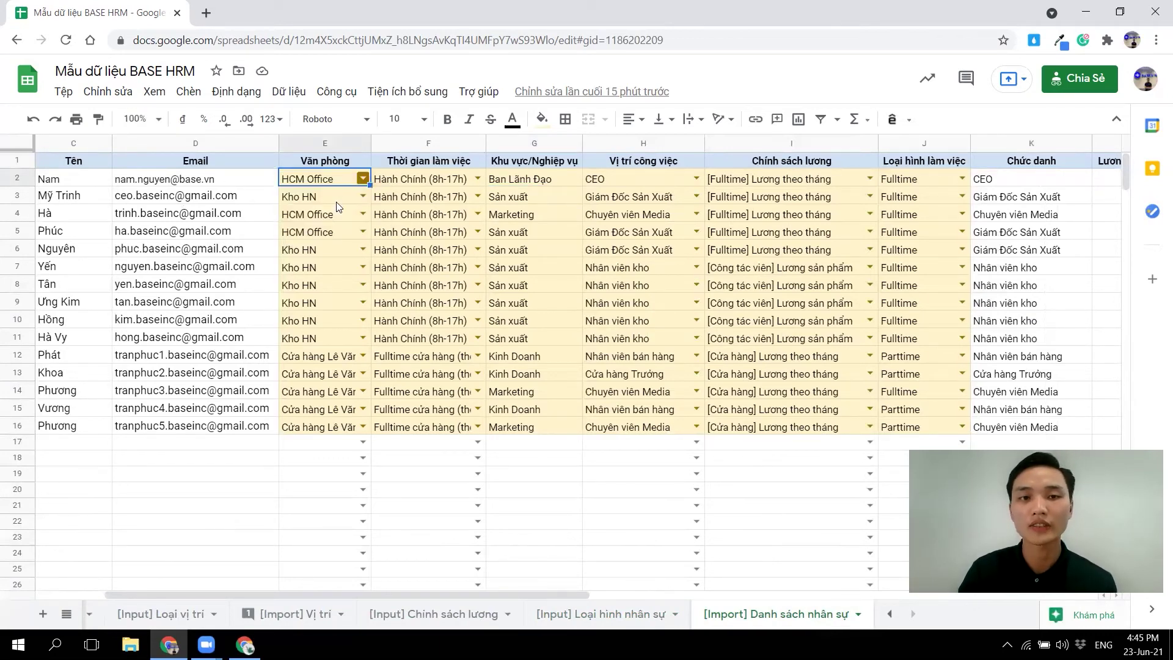
left_click(477, 177)
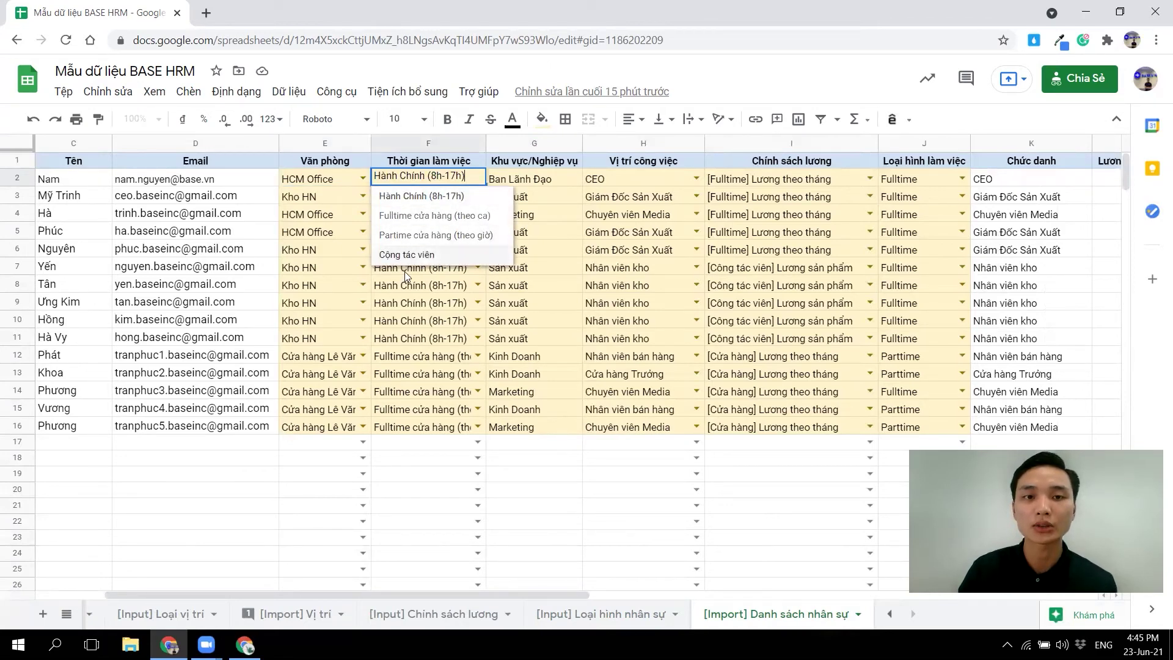
left_click(582, 195)
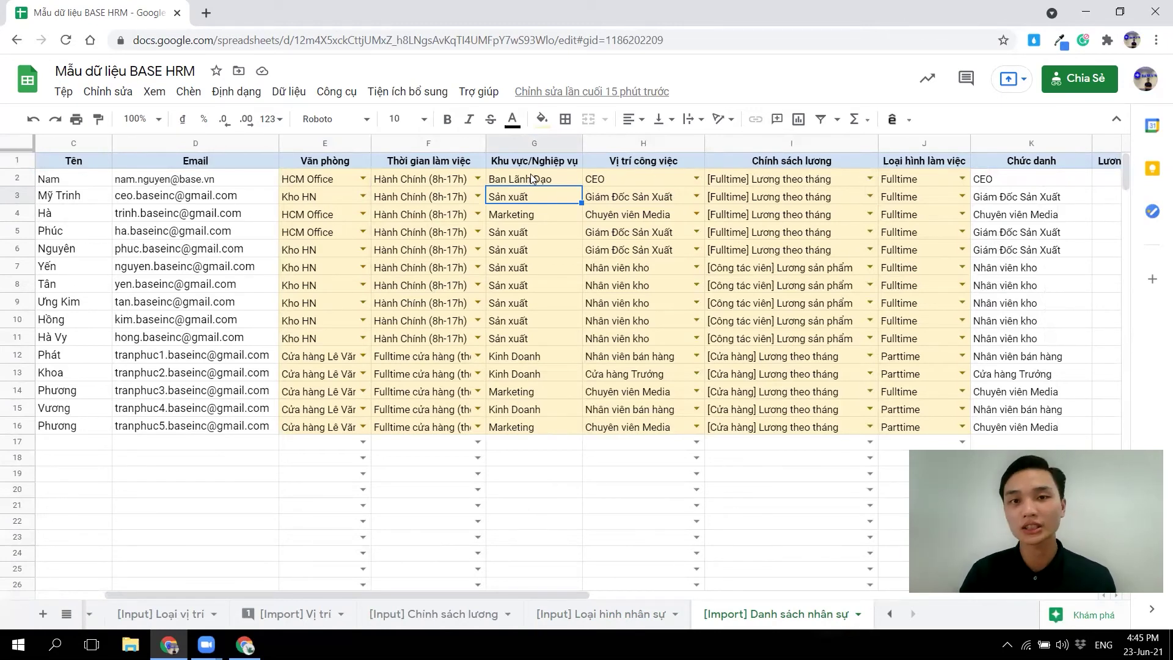
Try Chuyên viên Media and Kế Toán Trưởng as the first employee's Vị trí công việc, and settle on Nhân viên kho
left_click(696, 178)
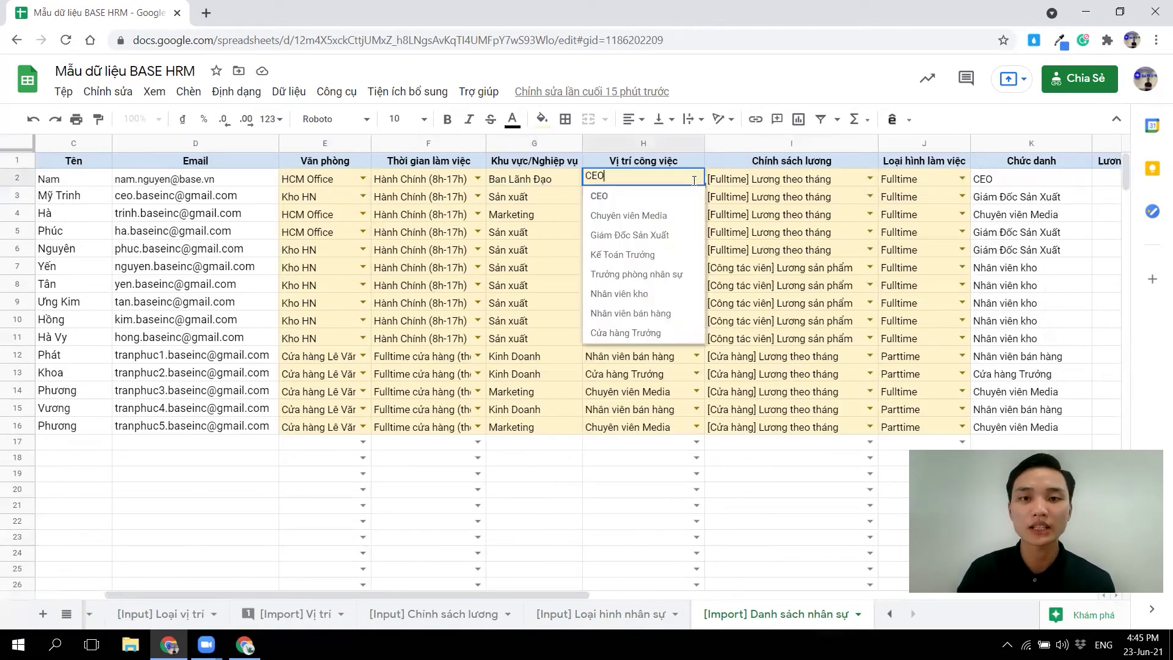
left_click(666, 218)
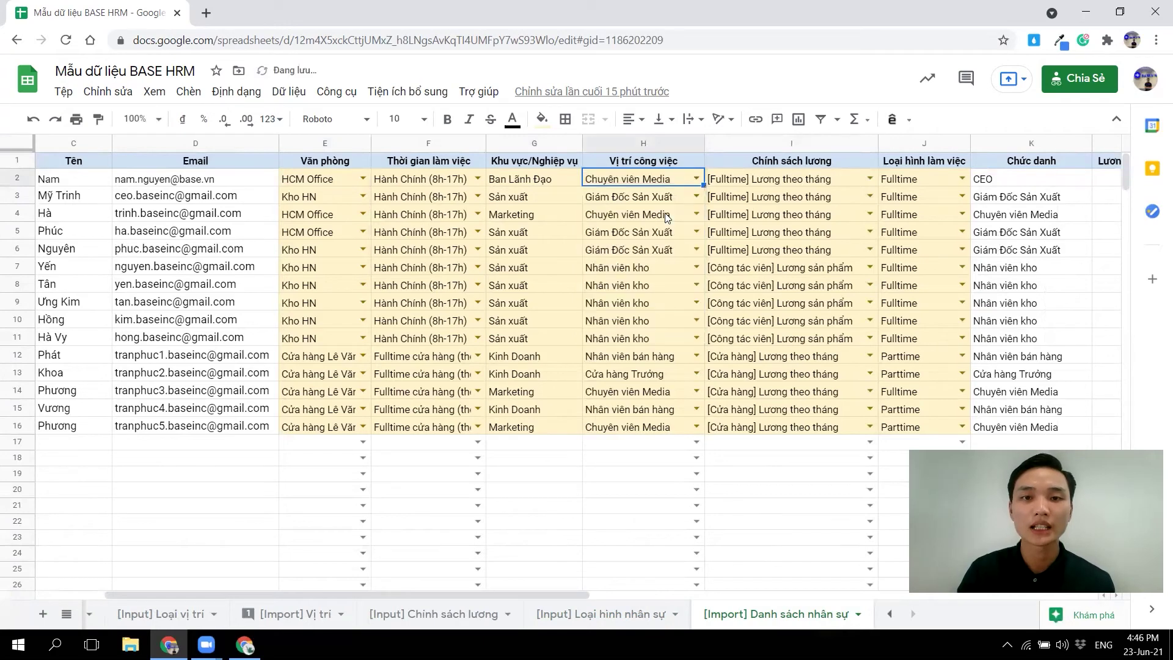
left_click(696, 179)
left_click(624, 253)
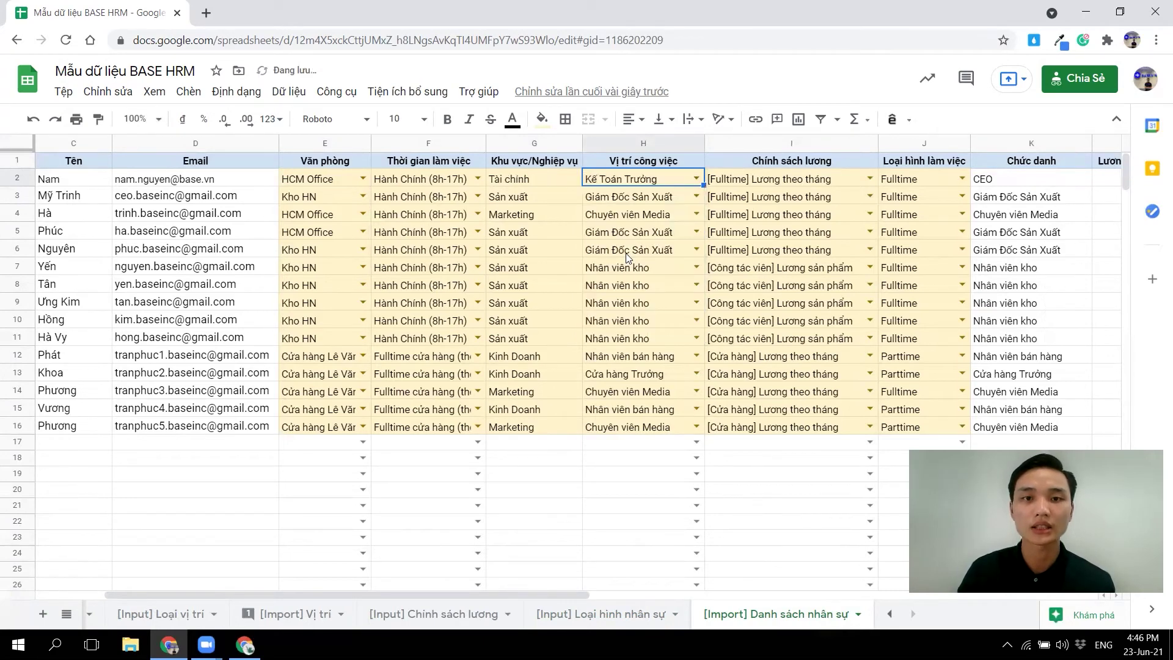
left_click(503, 177)
double_click(690, 174)
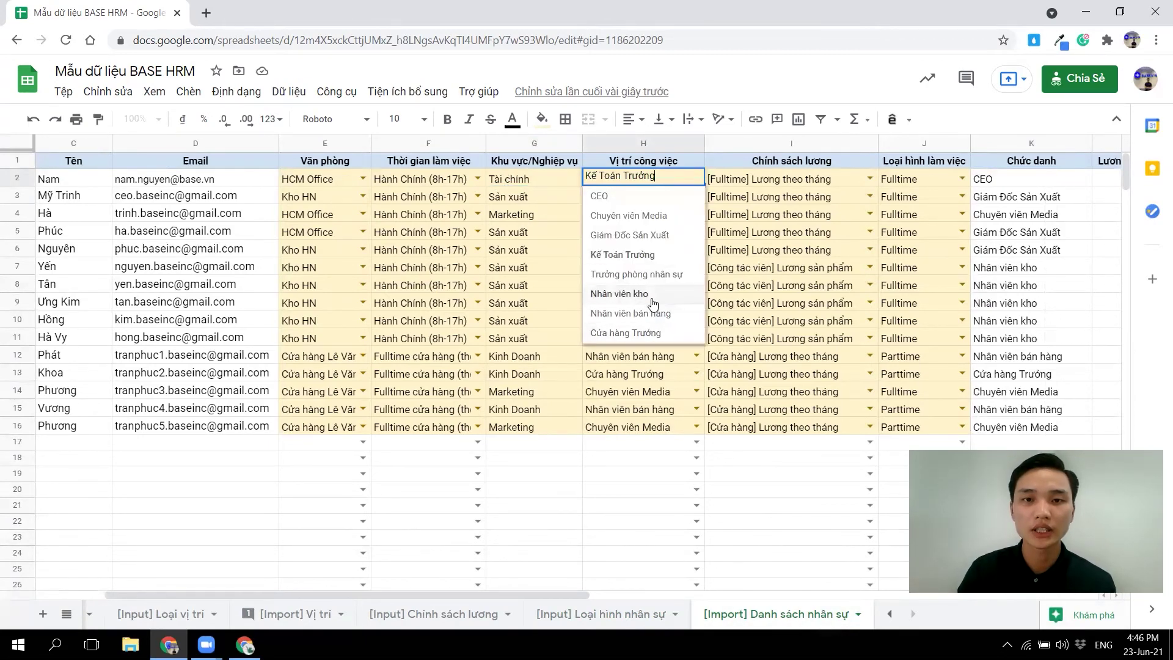
left_click(651, 299)
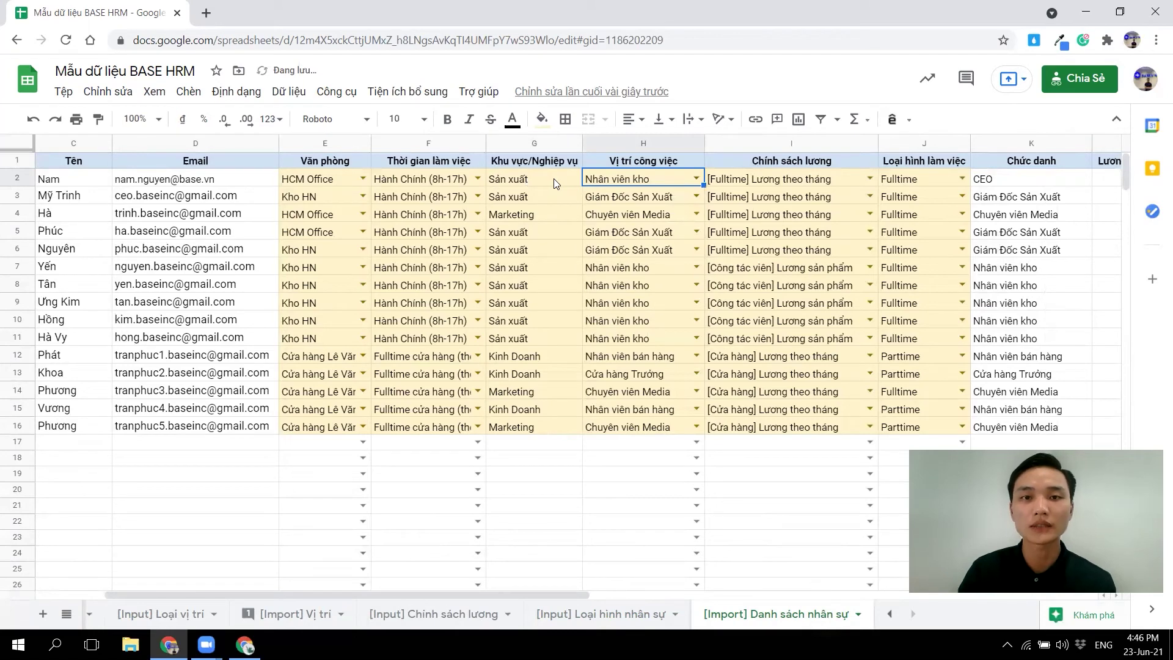
Review the choices available for the first employee in the Chính sách lương and Loại hình làm việc columns
key("Tab")
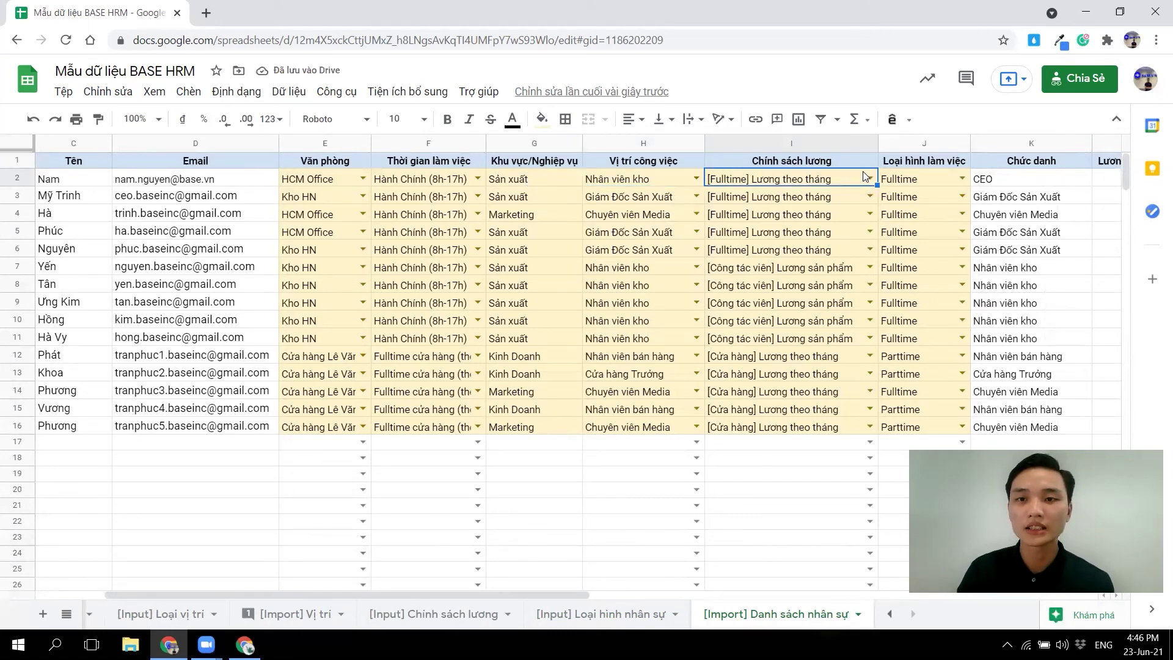
key("Return")
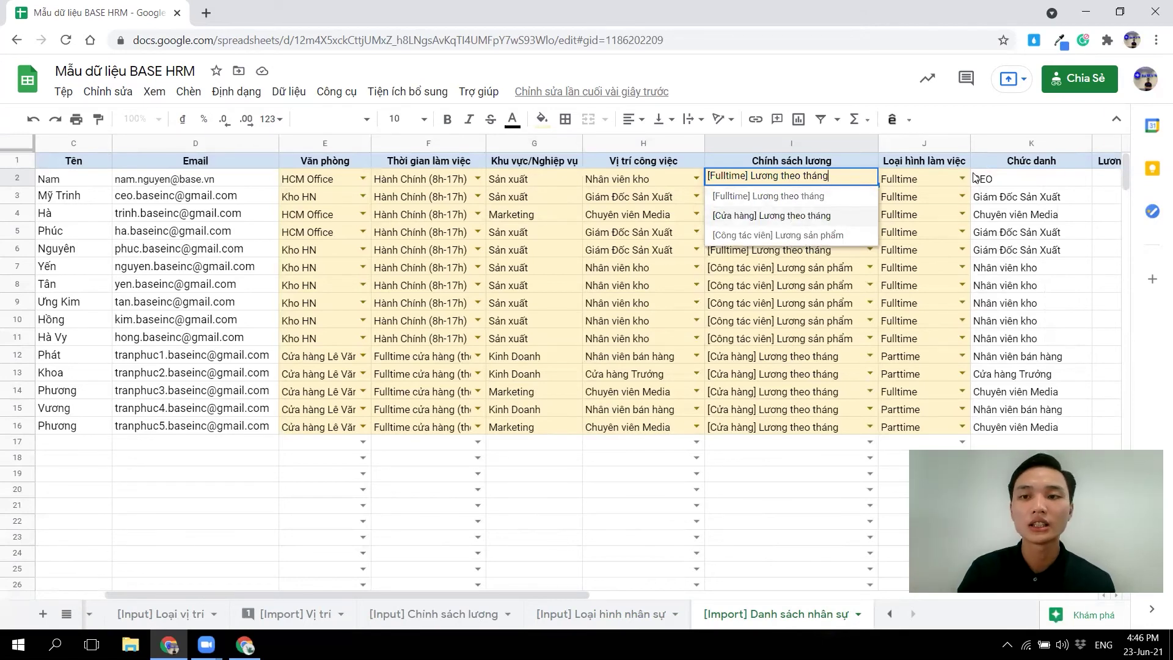
key("Tab")
key("Return")
Compare the Chức danh entries of all listed employees with their entries in the Vị trí công việc column
left_click(1021, 180)
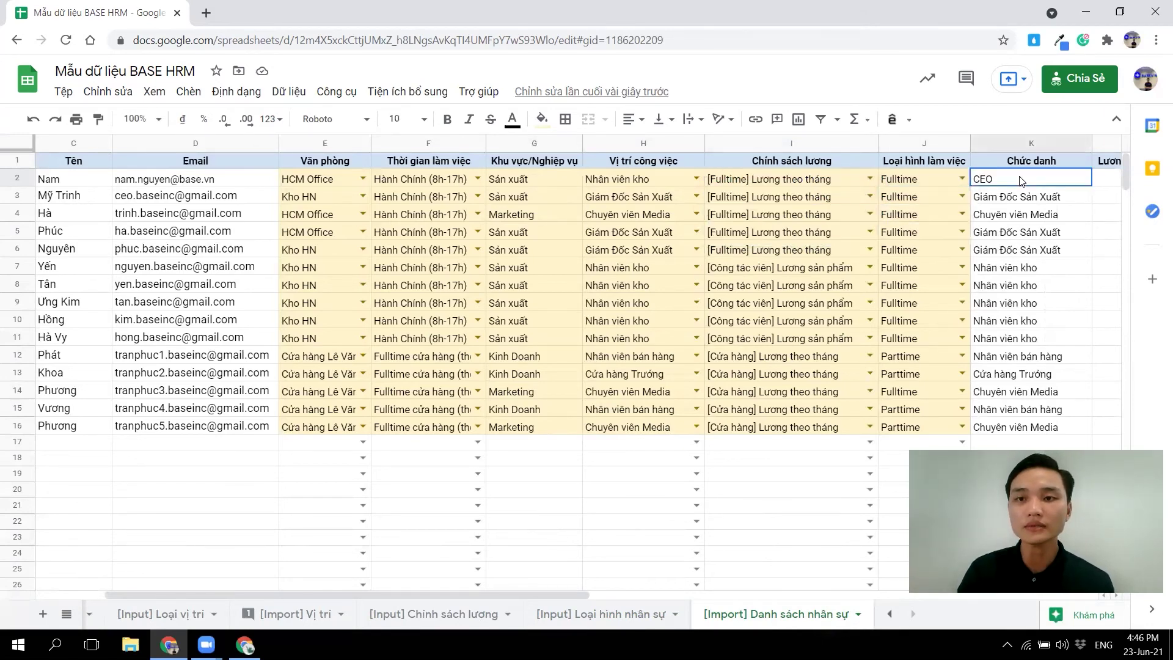
scroll(1018, 181, "right", 1)
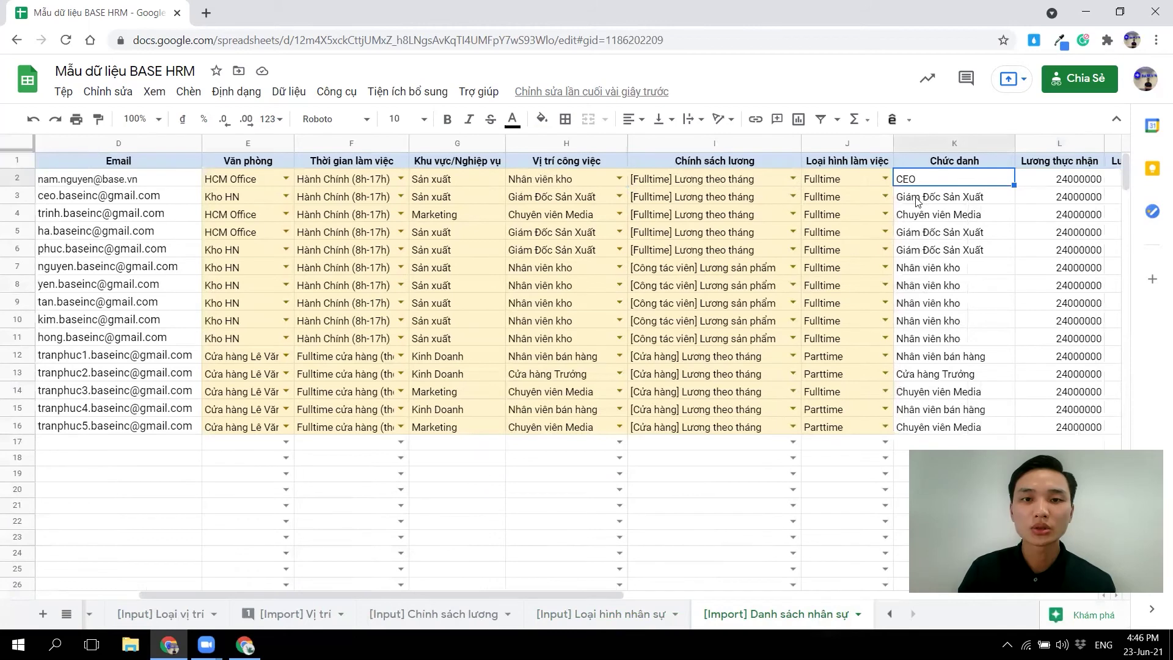
left_click_drag(967, 185, 956, 431)
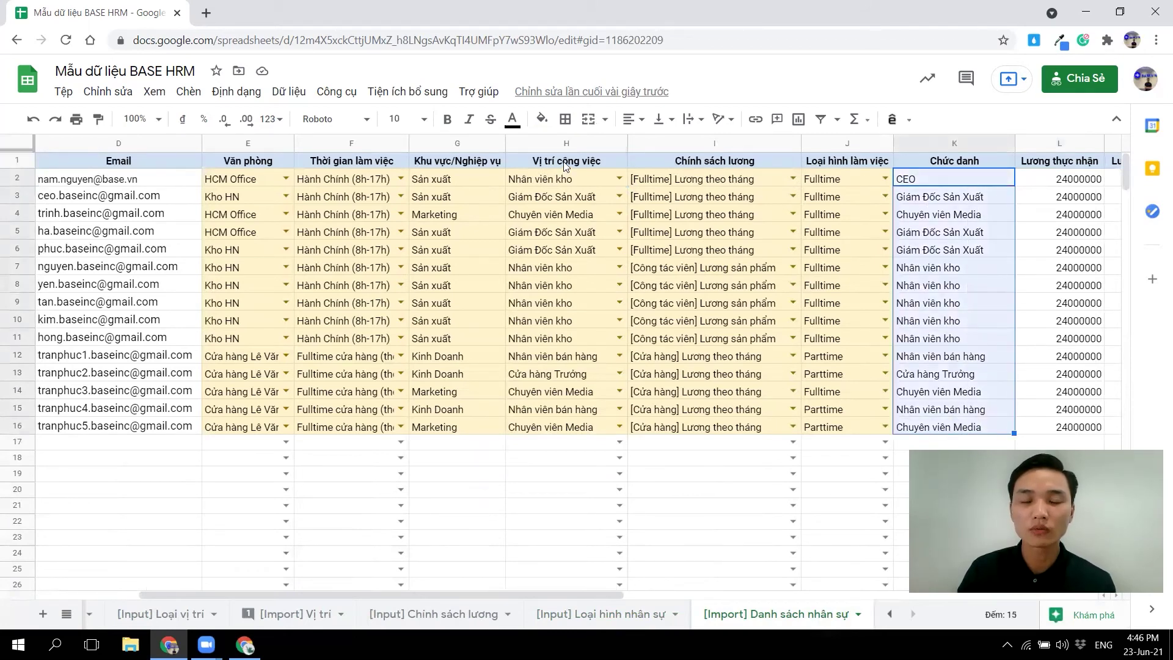
left_click(957, 185)
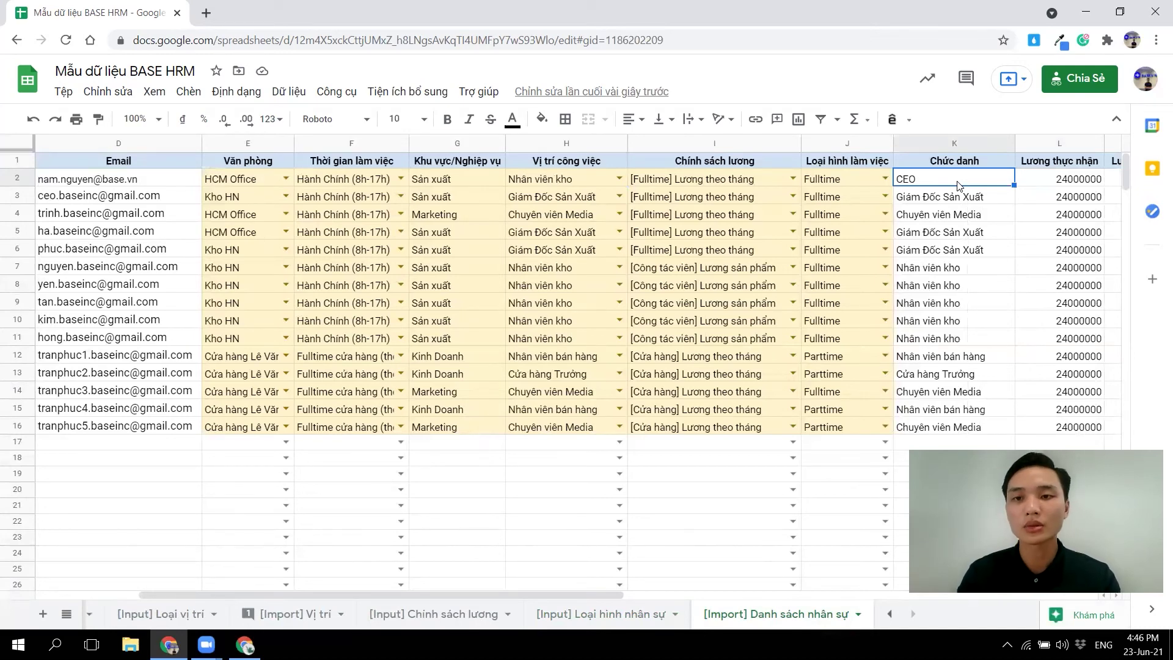
key("shift+Down")
key("shift+Down")
key("shift+Down")
key("shift+Down")
key("shift+Down")
key("shift+Down")
key("shift+Down")
key("shift+Down")
key("shift+Down")
key("shift+Down")
key("shift+Down")
key("shift+Down")
key("shift+Down")
key("shift+Down")
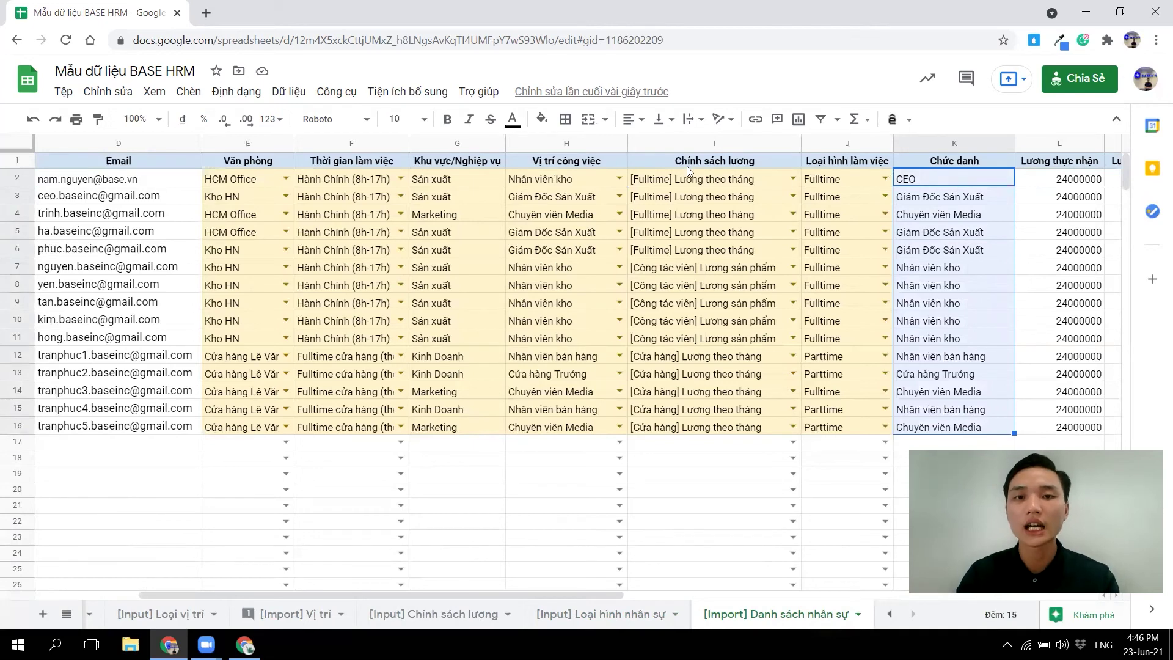
left_click_drag(583, 177, 573, 430)
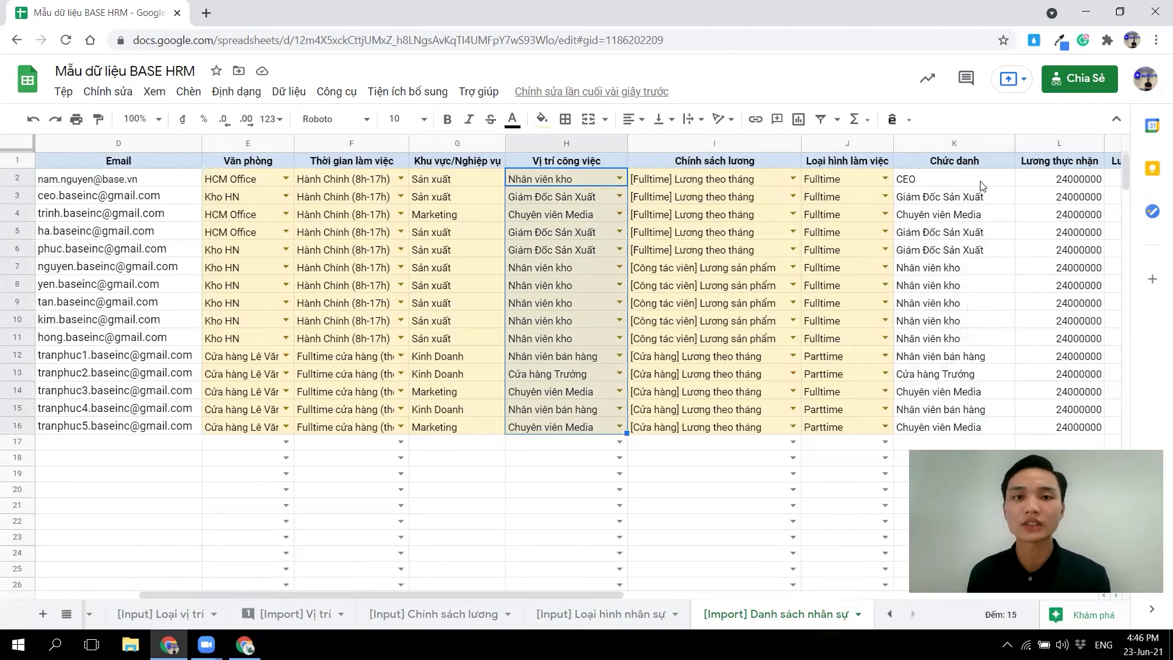
left_click_drag(965, 185, 963, 431)
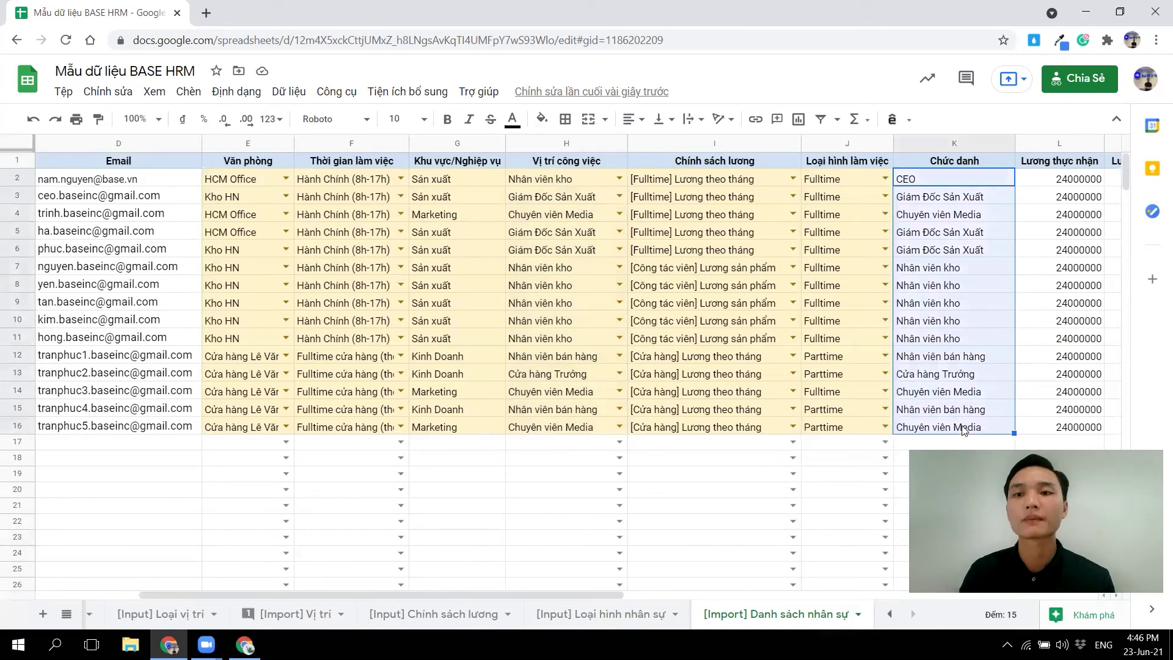
Examine the salary columns Lương thực nhận and Lương cơ bản
key("Right")
key("Right")
key("Right")
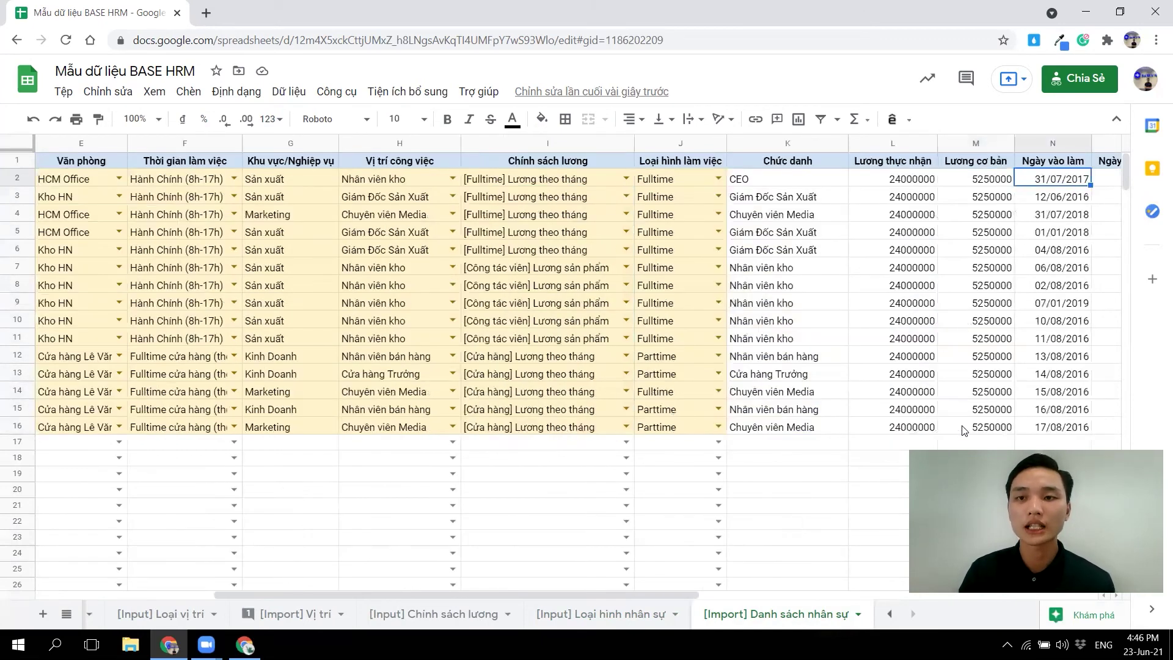
left_click(911, 162)
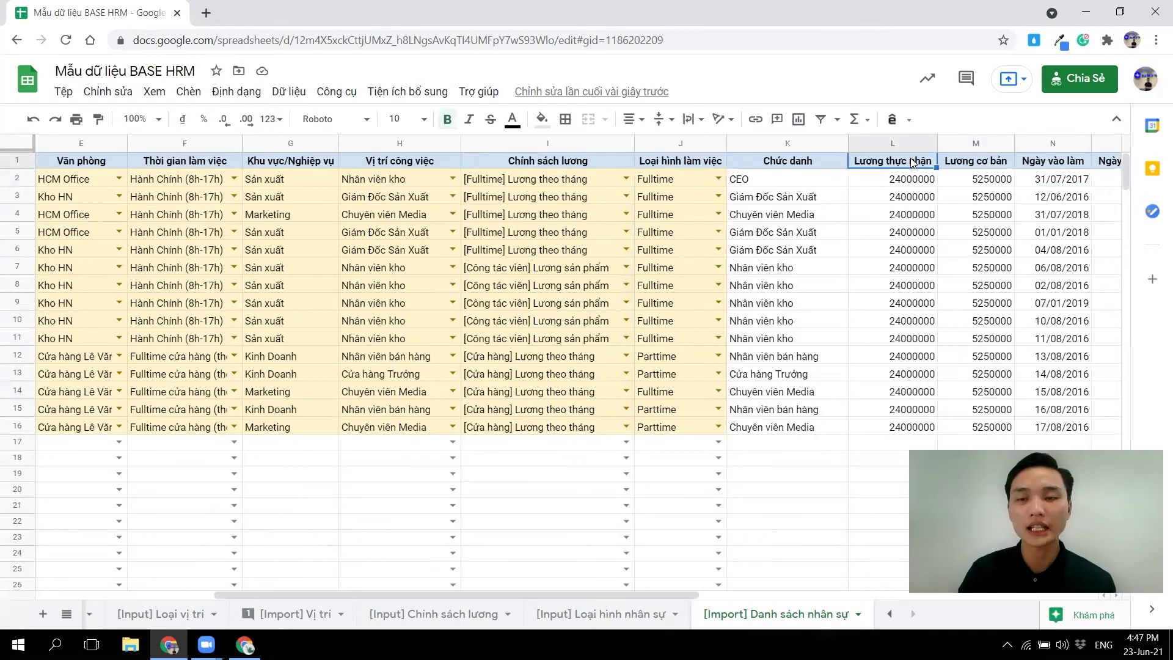
left_click(977, 163)
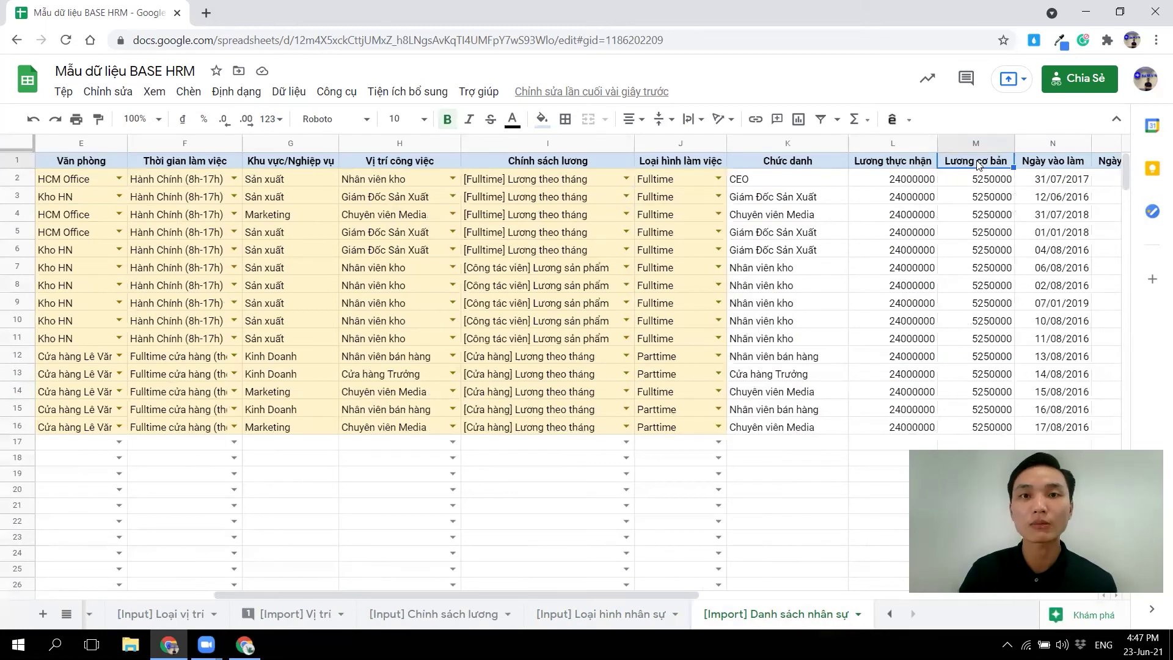
left_click(972, 178)
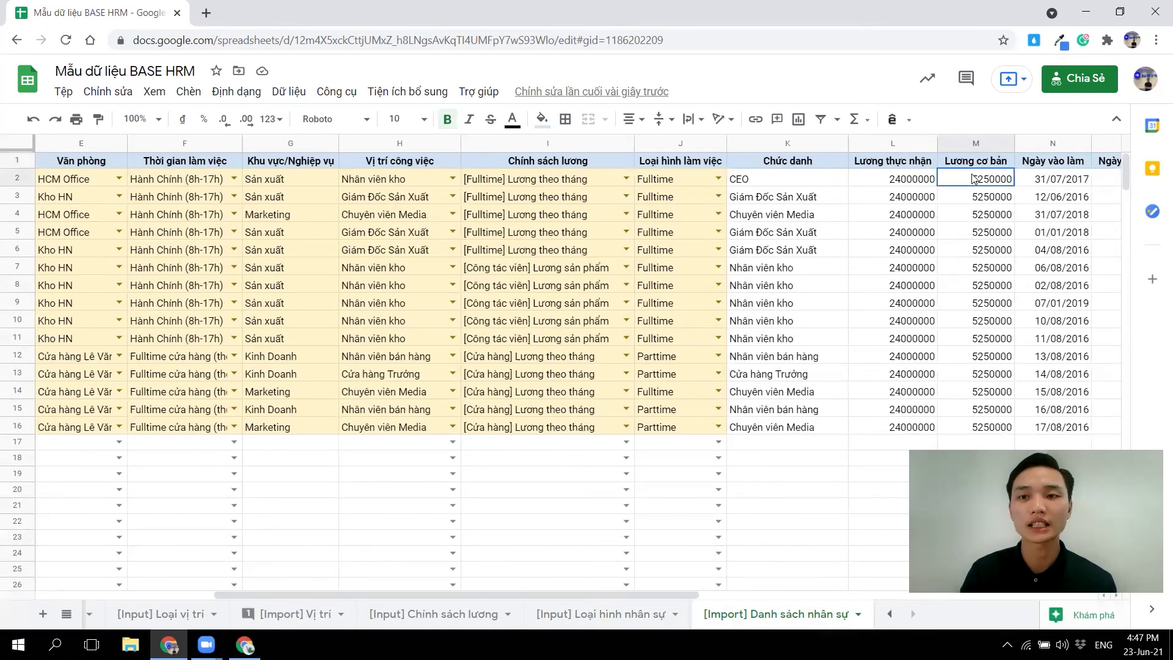
Examine the Ngày vào làm, Ngày chính thức, Ngày sinh, Số điện thoại and Địa chỉ columns, and the choices in Giới tính
key("Right")
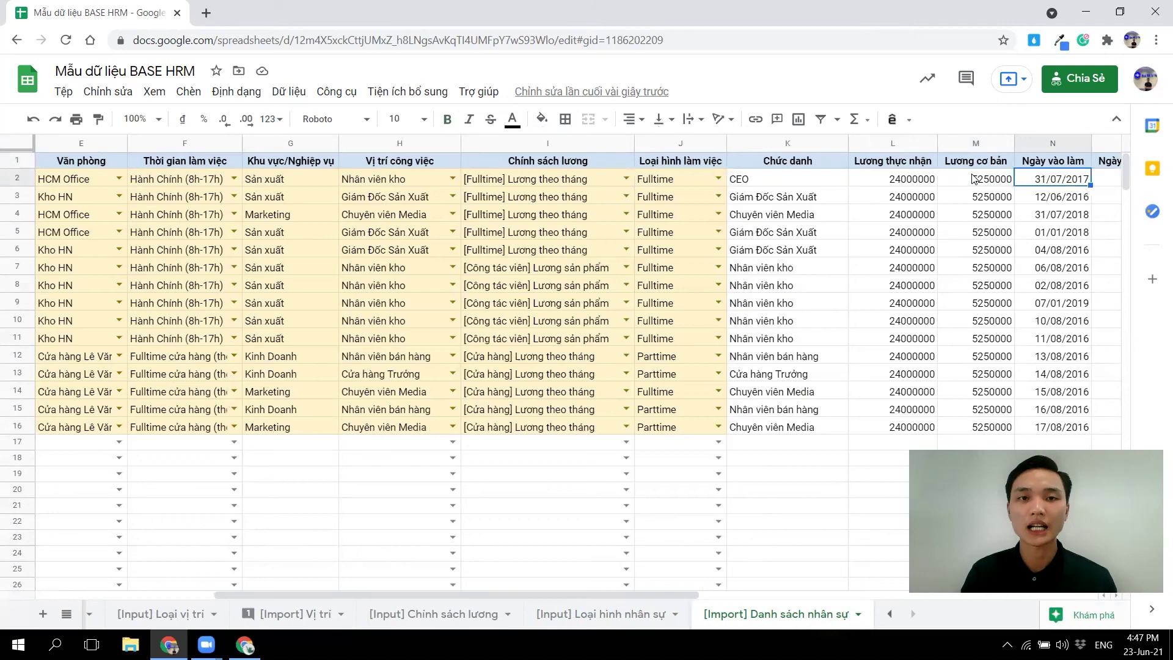
key("Right")
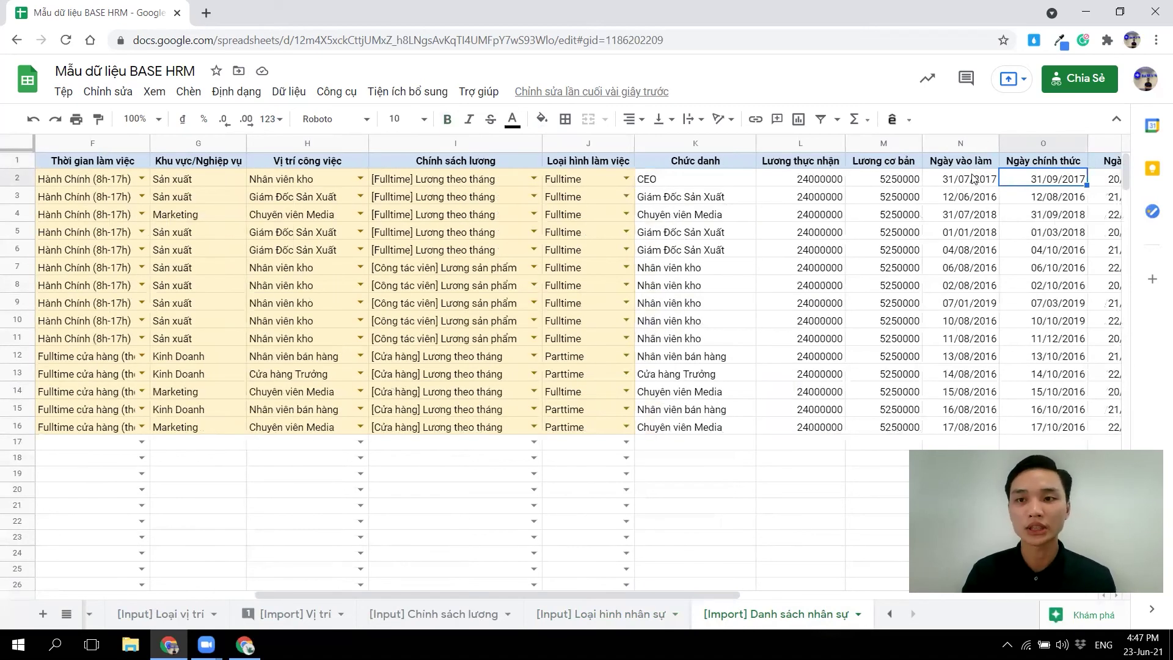
key("Right")
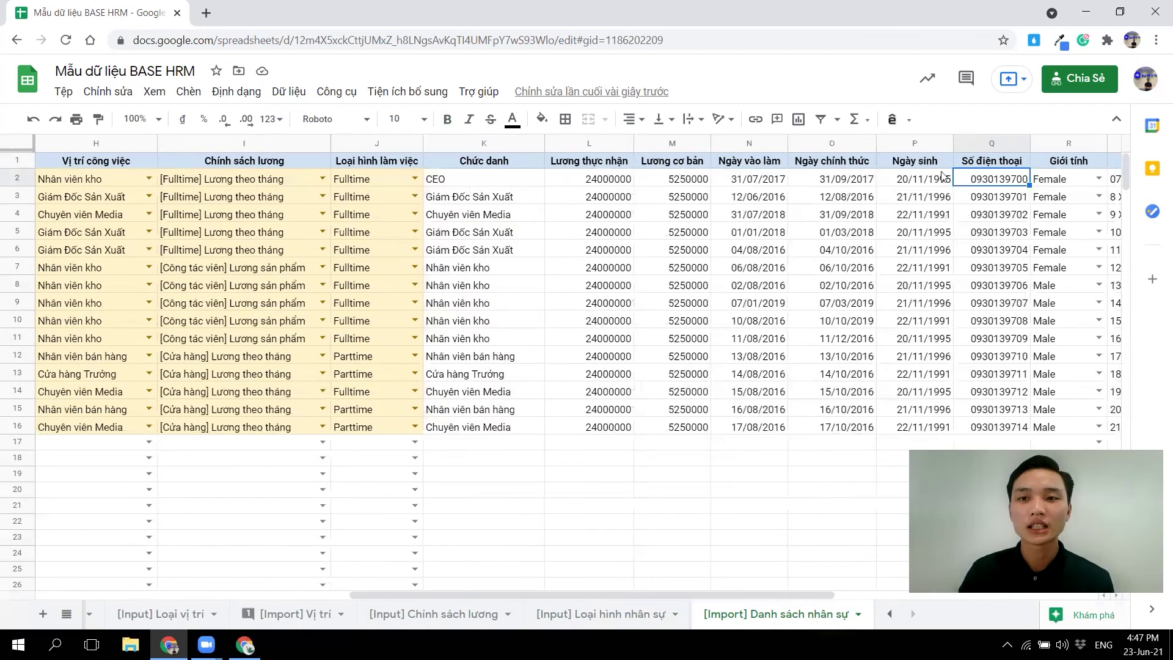
key("Right")
key("Right")
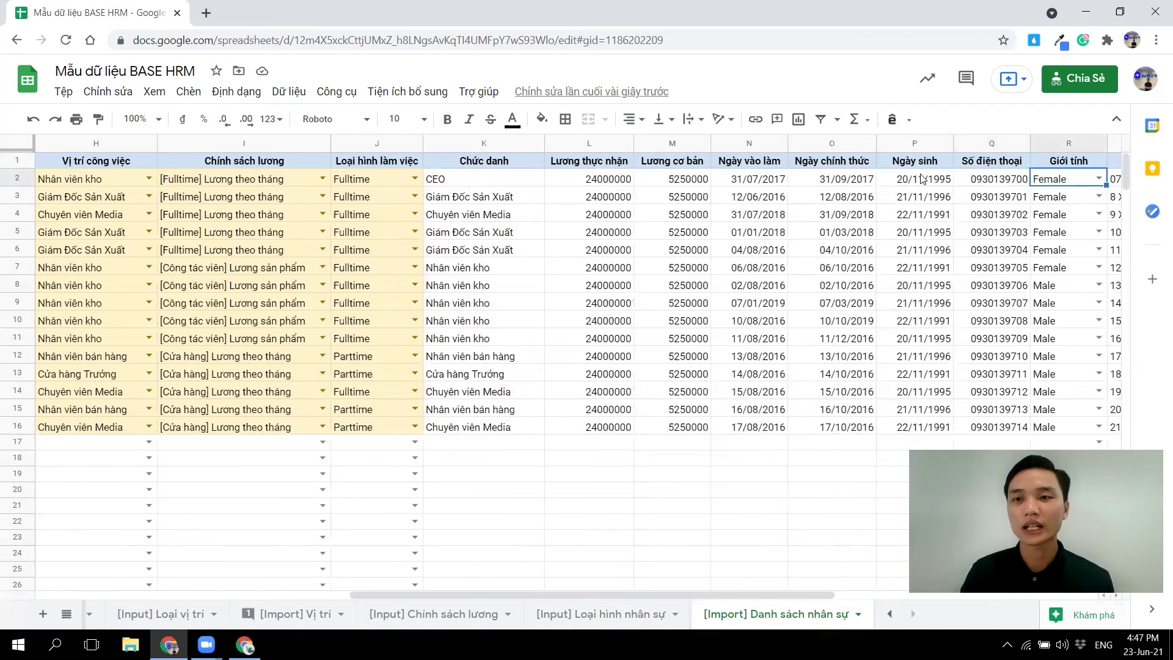
key("Right")
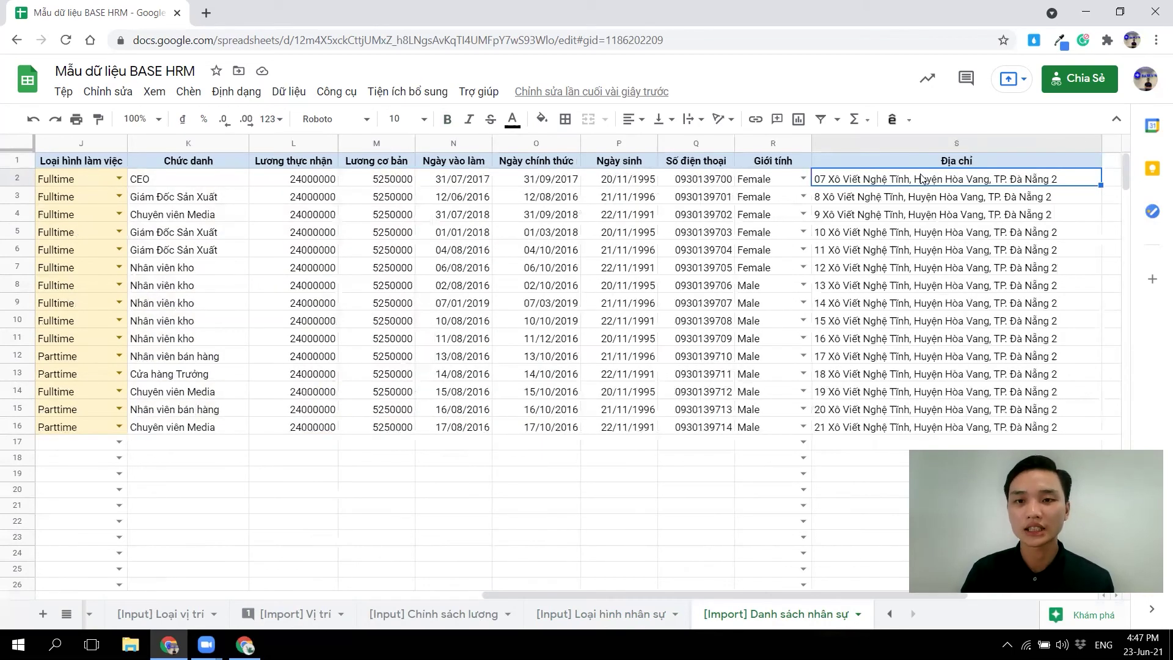
left_click(803, 179)
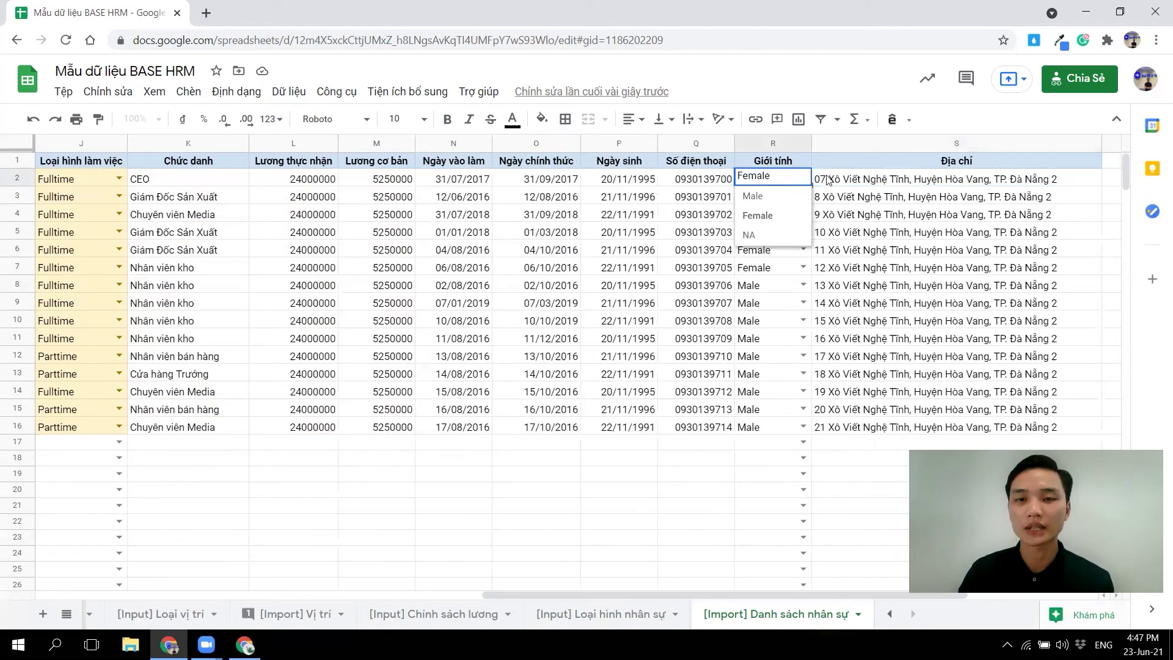
left_click(856, 184)
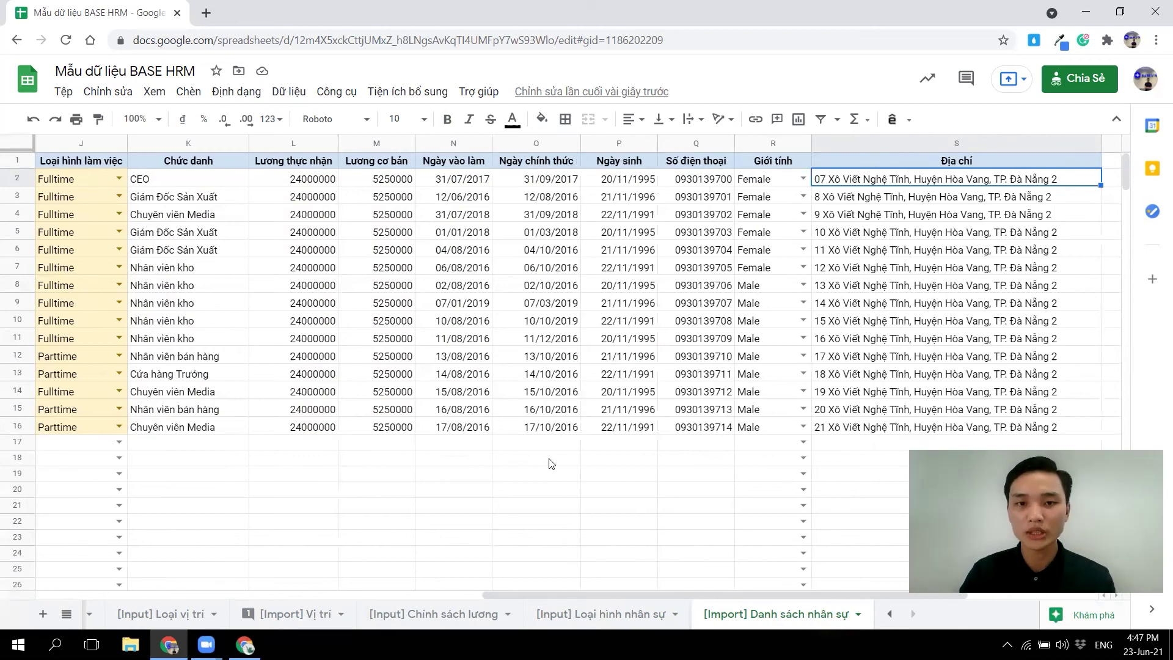
scroll(442, 418, "left", 10)
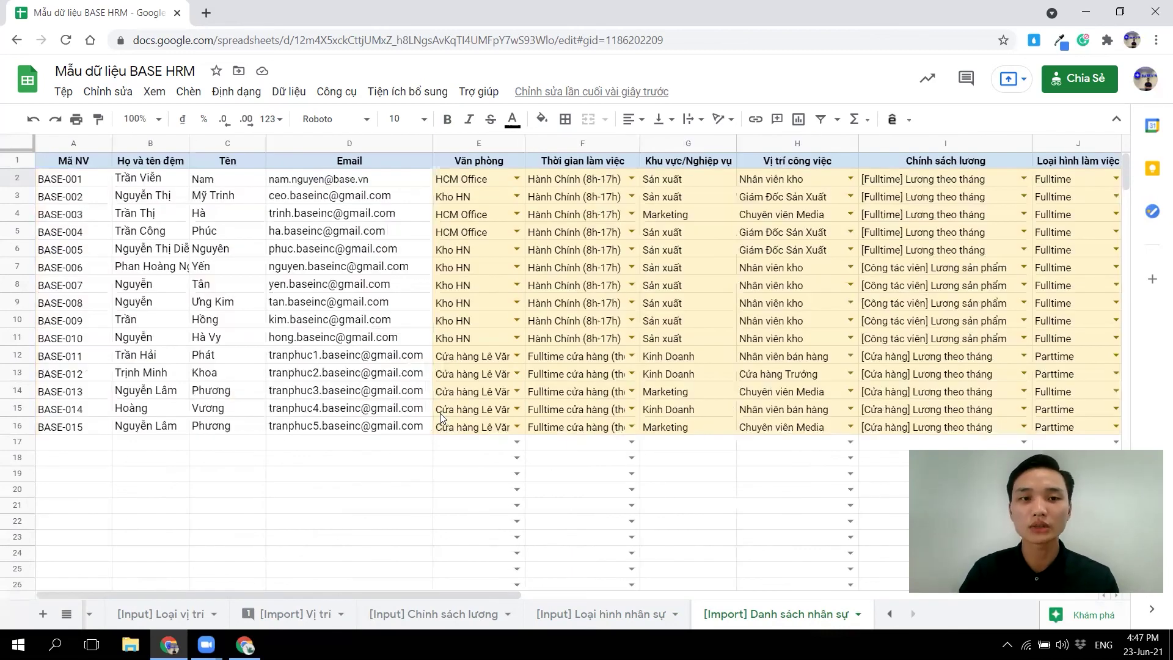